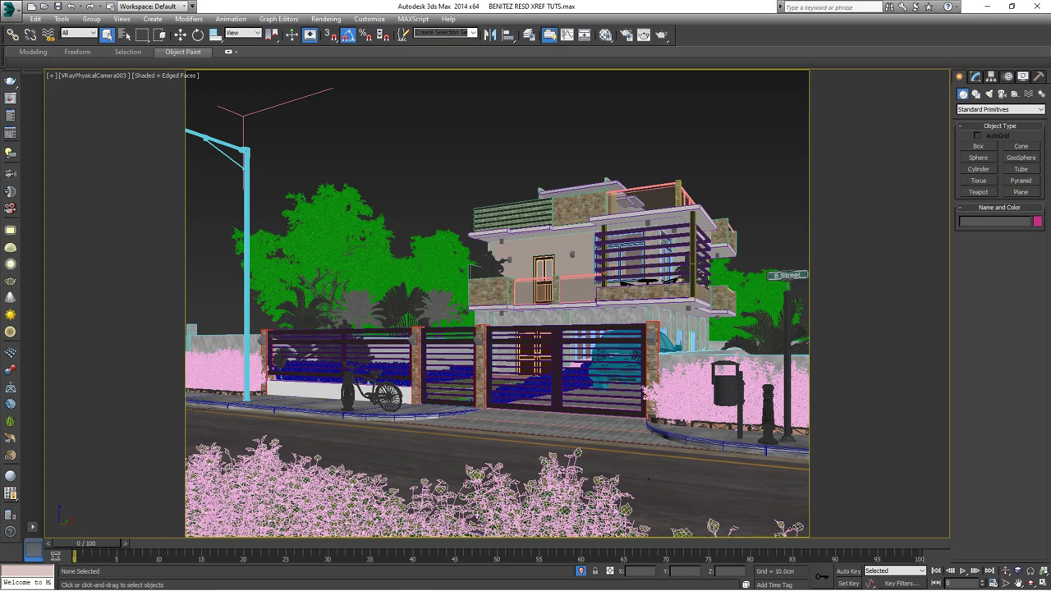
In the Top view, select the three green trees and the two gray palms on the west side of the lot
{"action": "key", "text": "alt+w"}
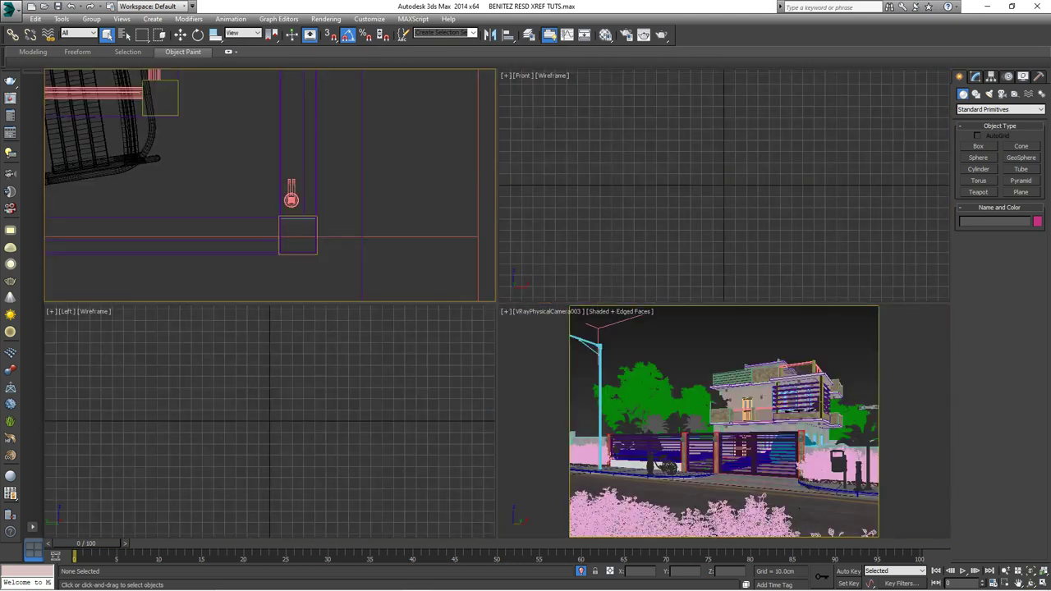
{"action": "key", "text": "alt+w"}
{"action": "middle_click_drag", "start_coordinate": [463, 223], "coordinate": [578, 248]}
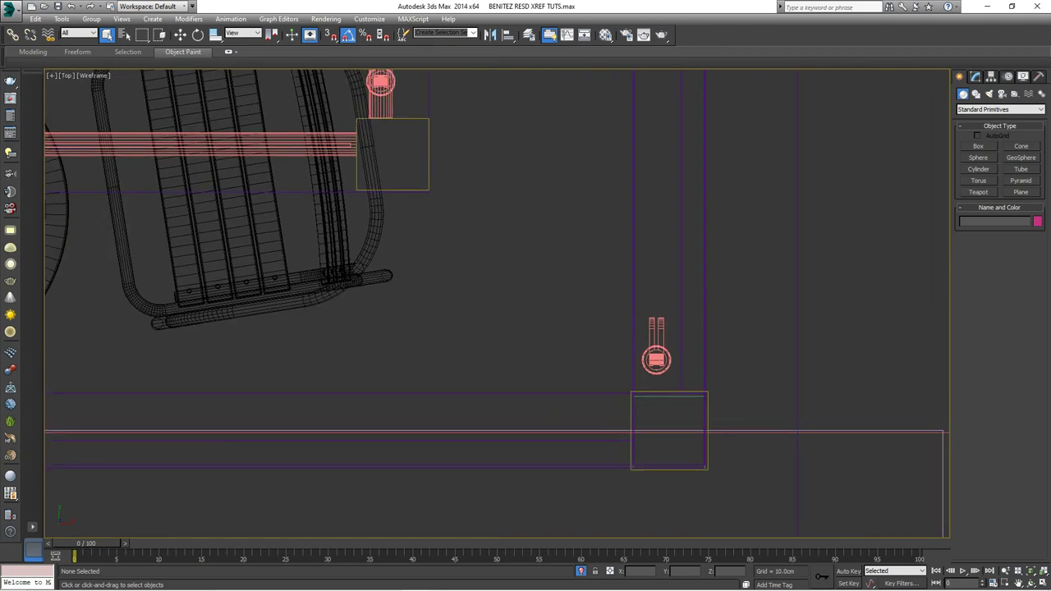
{"action": "scroll", "coordinate": [574, 252], "scroll_direction": "down", "scroll_amount": 11}
{"action": "scroll", "coordinate": [493, 321], "scroll_direction": "down", "scroll_amount": 4}
{"action": "middle_click_drag", "start_coordinate": [460, 338], "coordinate": [545, 340]}
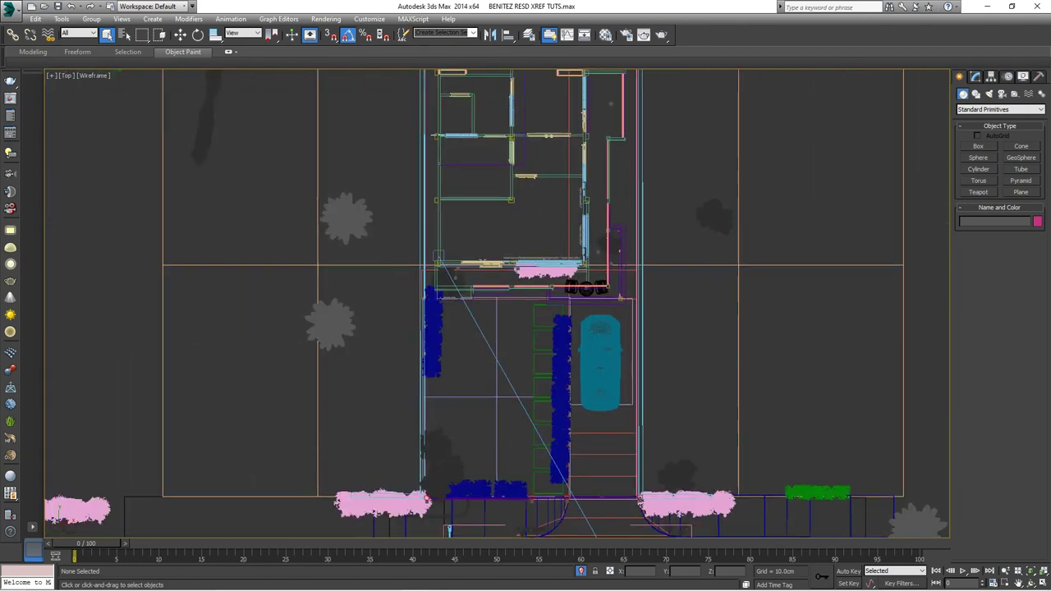
{"action": "scroll", "coordinate": [521, 357], "scroll_direction": "down", "scroll_amount": 6}
{"action": "middle_click_drag", "start_coordinate": [392, 214], "coordinate": [473, 300]}
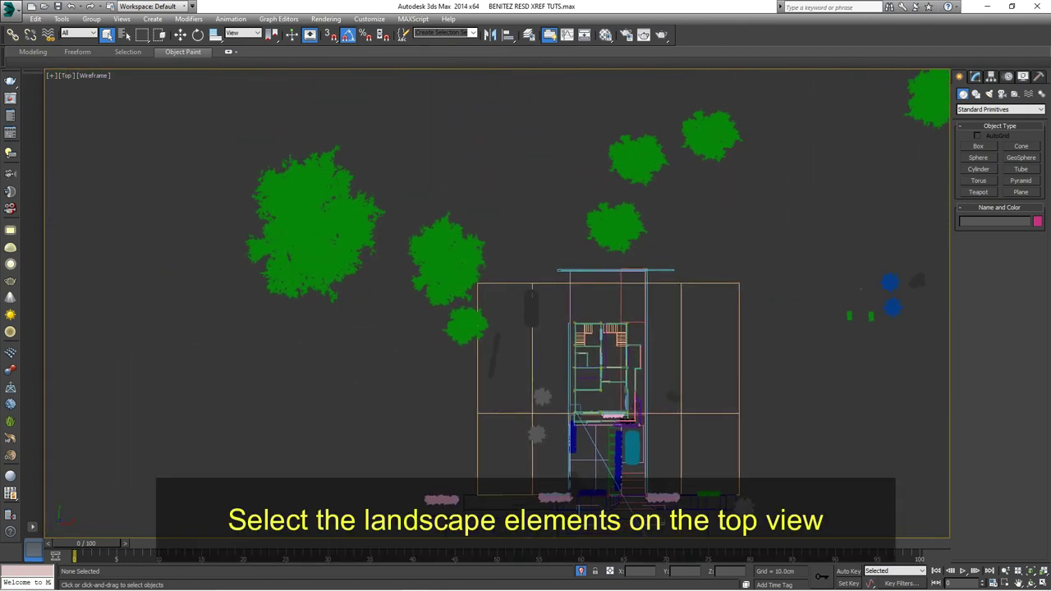
{"action": "scroll", "coordinate": [473, 300], "scroll_direction": "down", "scroll_amount": 3}
{"action": "left_click_drag", "start_coordinate": [257, 147], "coordinate": [415, 326]}
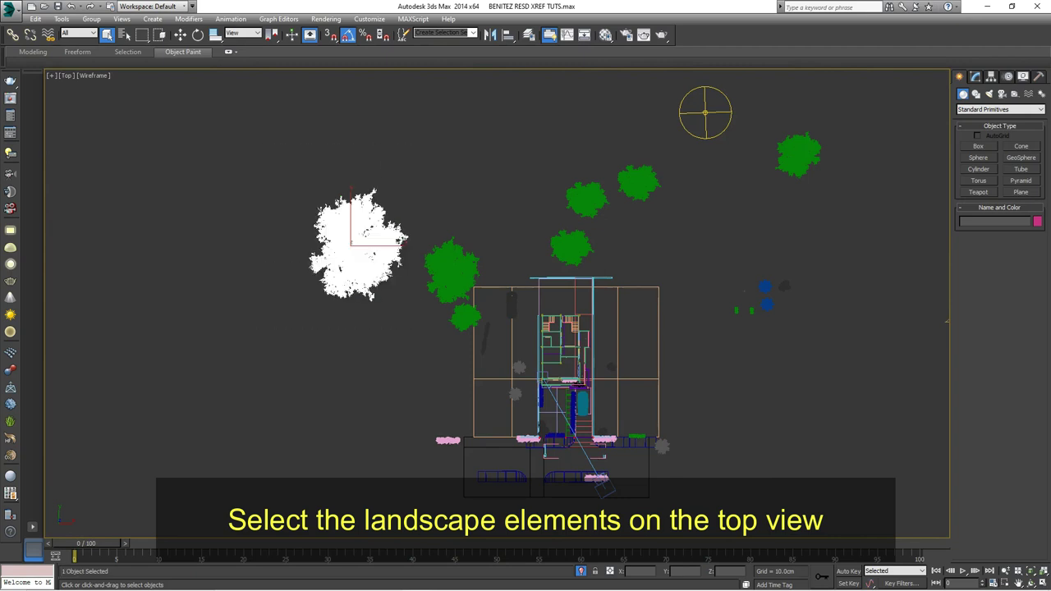
{"action": "left_click", "coordinate": [451, 270], "text": "ctrl"}
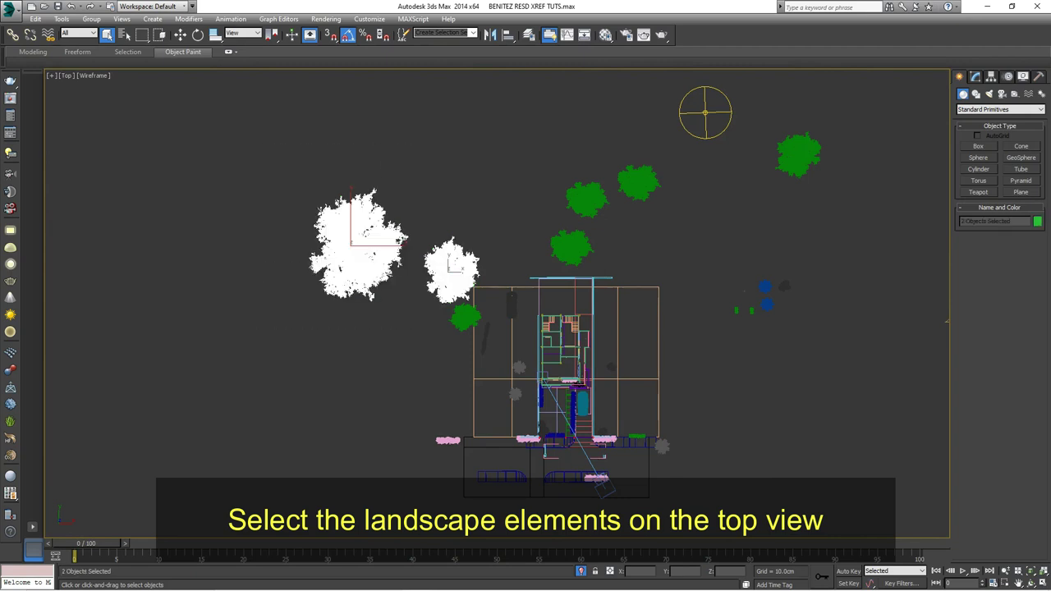
{"action": "left_click", "coordinate": [465, 317], "text": "ctrl"}
{"action": "left_click", "coordinate": [519, 367], "text": "ctrl"}
{"action": "left_click", "coordinate": [514, 393], "text": "ctrl"}
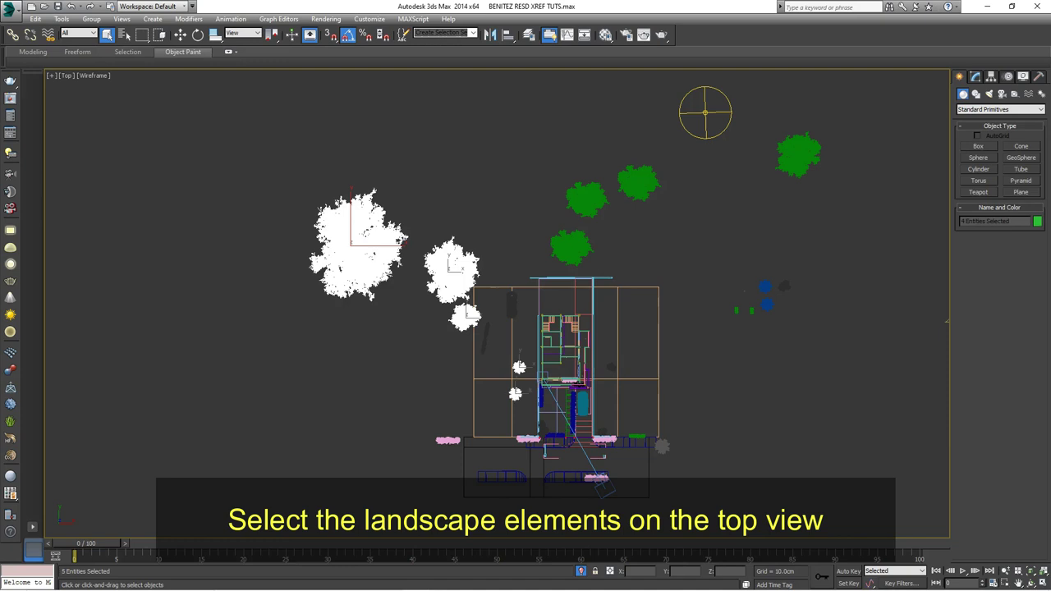
Add the three pink street-front hedges, the dark plant beside the driveway wall and the green hedge row to the selection
{"action": "scroll", "coordinate": [441, 450], "scroll_direction": "up", "scroll_amount": 3}
{"action": "left_click", "coordinate": [456, 425], "text": "ctrl"}
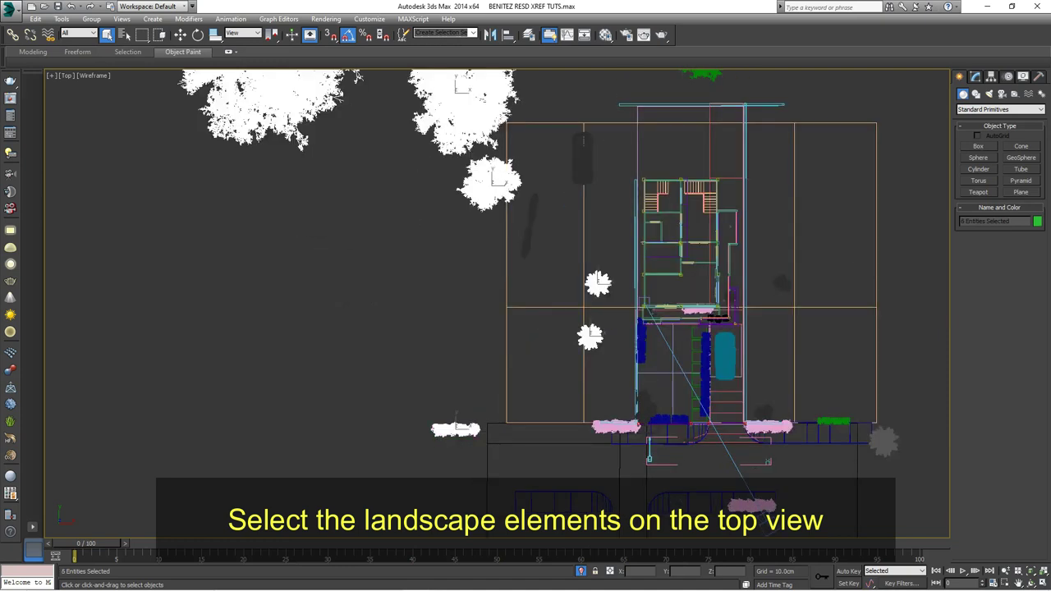
{"action": "left_click", "coordinate": [620, 426], "text": "ctrl"}
{"action": "scroll", "coordinate": [622, 425], "scroll_direction": "up", "scroll_amount": 3}
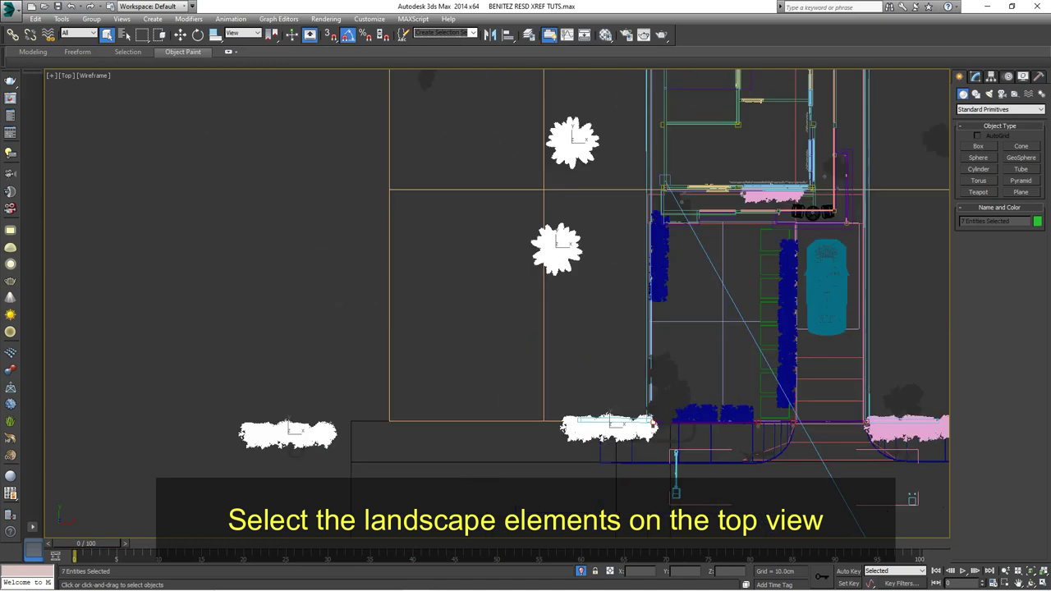
{"action": "left_click", "coordinate": [907, 427], "text": "ctrl"}
{"action": "middle_click_drag", "start_coordinate": [907, 427], "coordinate": [723, 367]}
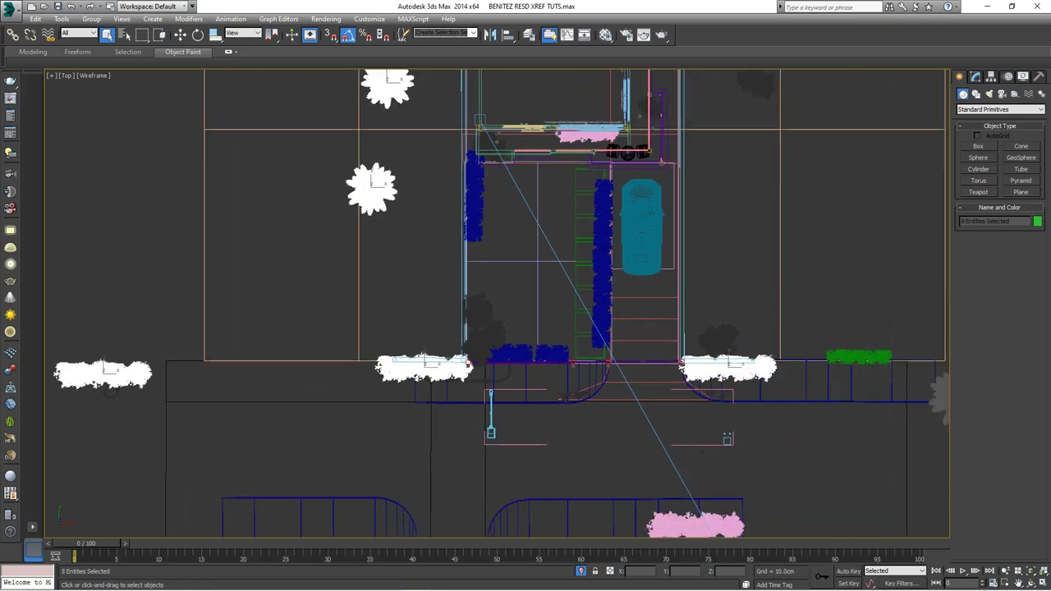
{"action": "left_click", "coordinate": [718, 336], "text": "ctrl"}
{"action": "left_click", "coordinate": [837, 354], "text": "ctrl"}
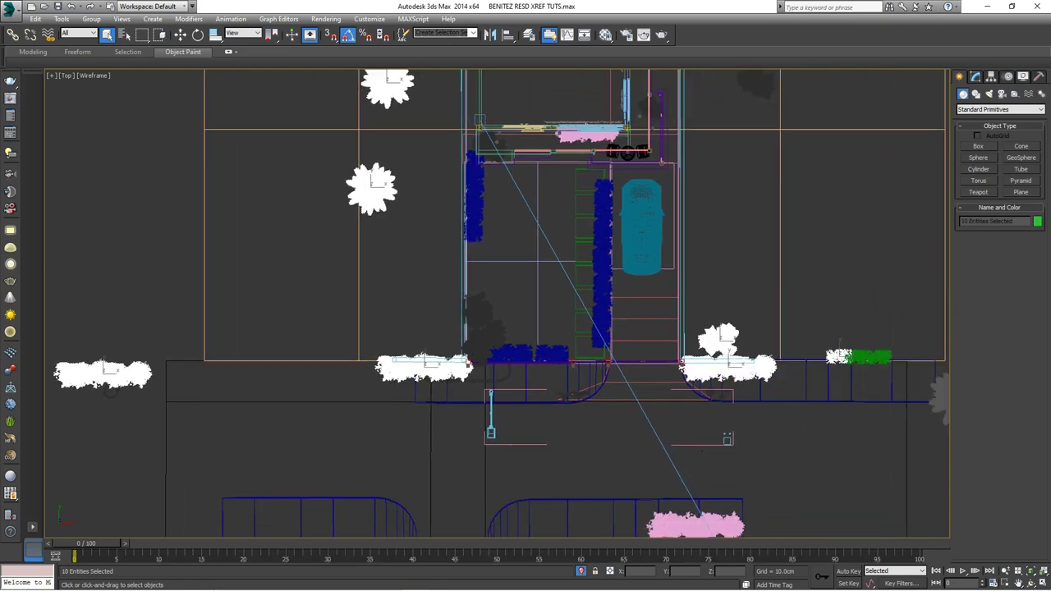
{"action": "left_click", "coordinate": [878, 354], "text": "ctrl"}
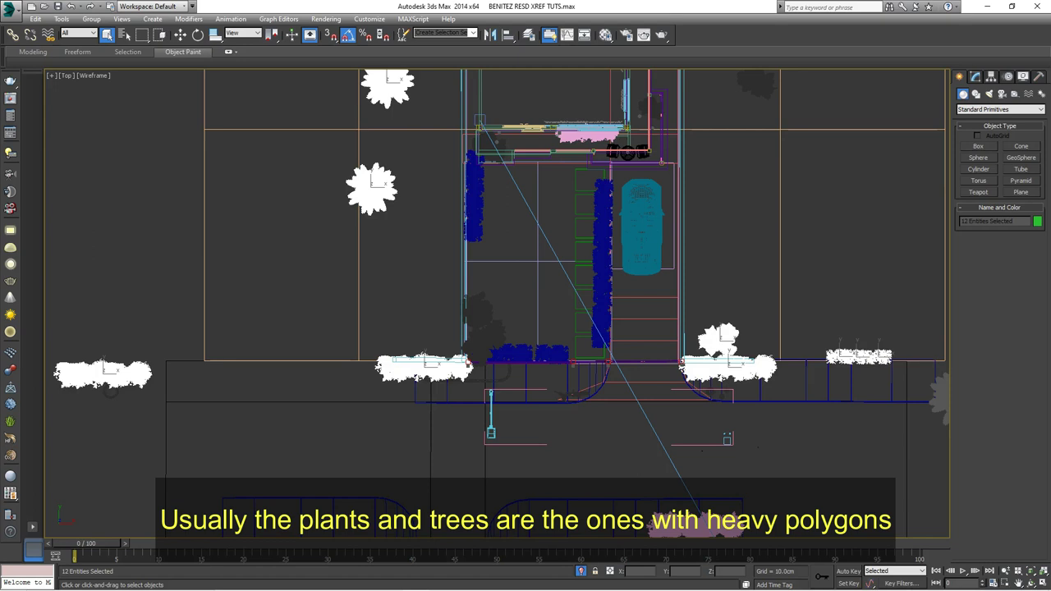
Add the four blue shrubs nearest the gate along the driveway to the selection
{"action": "scroll", "coordinate": [602, 331], "scroll_direction": "up", "scroll_amount": 5}
{"action": "left_click", "coordinate": [602, 331], "text": "ctrl"}
{"action": "left_click", "coordinate": [604, 271], "text": "ctrl"}
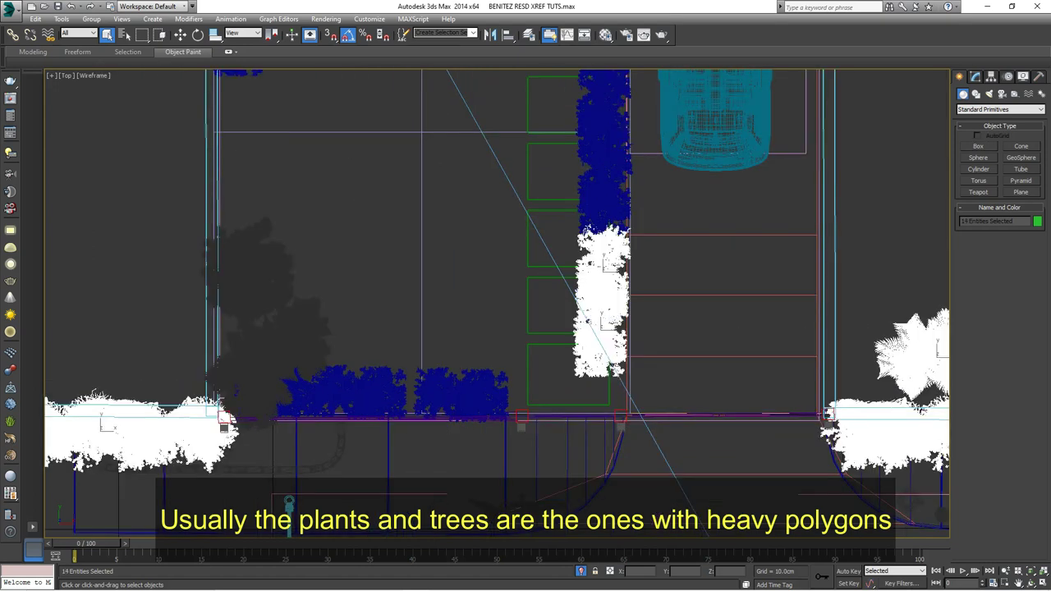
{"action": "left_click", "coordinate": [607, 184], "text": "ctrl"}
{"action": "left_click", "coordinate": [607, 105], "text": "ctrl"}
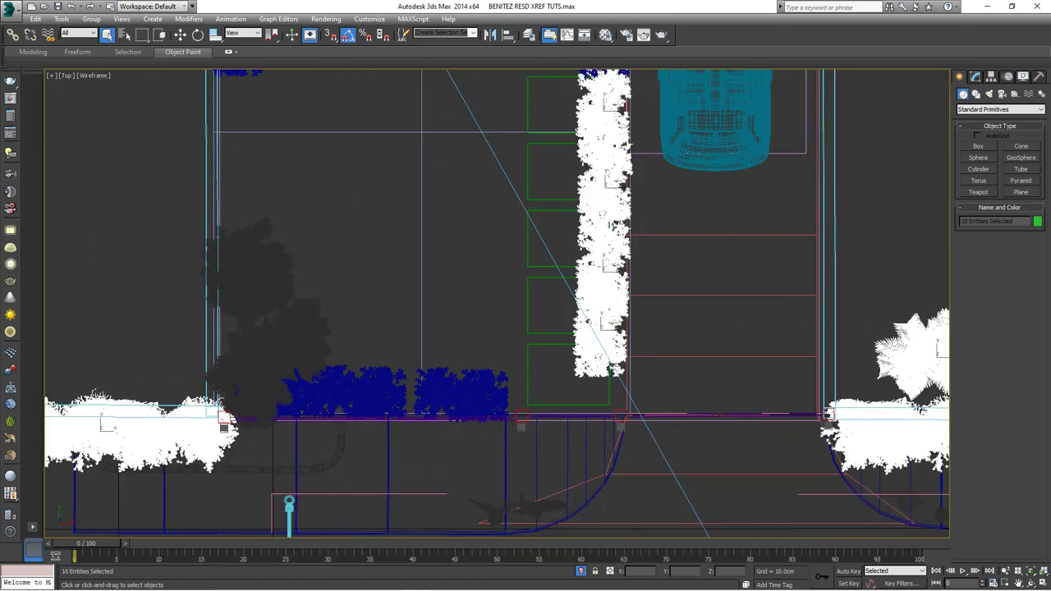
Add the blue shrubs behind the front fence and the plants clustered in the front garden corner to the selection
{"action": "left_click", "coordinate": [462, 394], "text": "ctrl"}
{"action": "left_click", "coordinate": [361, 392], "text": "ctrl"}
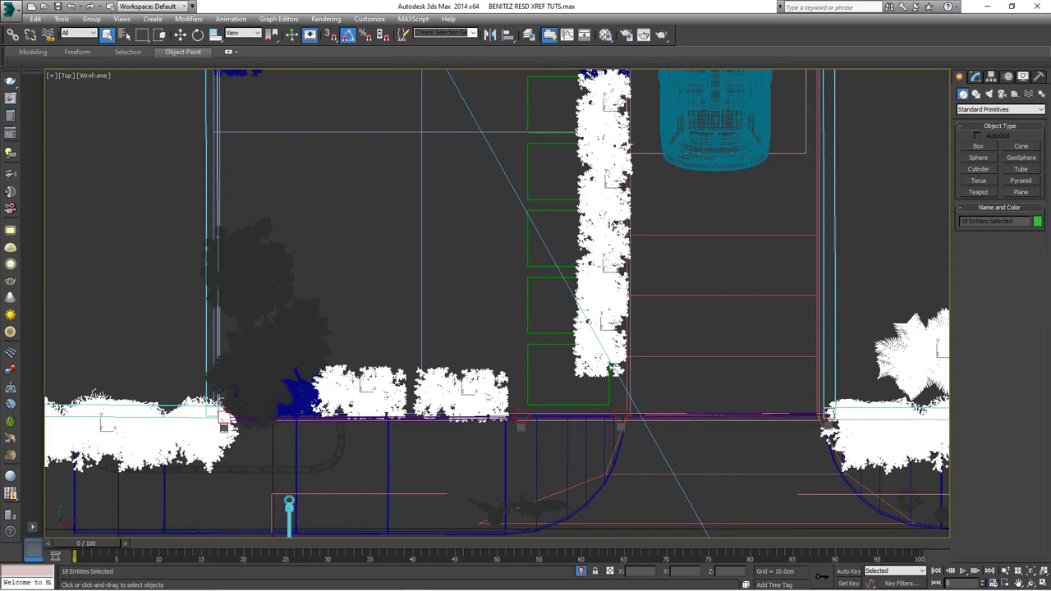
{"action": "left_click", "coordinate": [296, 394], "text": "ctrl"}
{"action": "left_click", "coordinate": [236, 392], "text": "ctrl"}
{"action": "left_click", "coordinate": [306, 326], "text": "ctrl"}
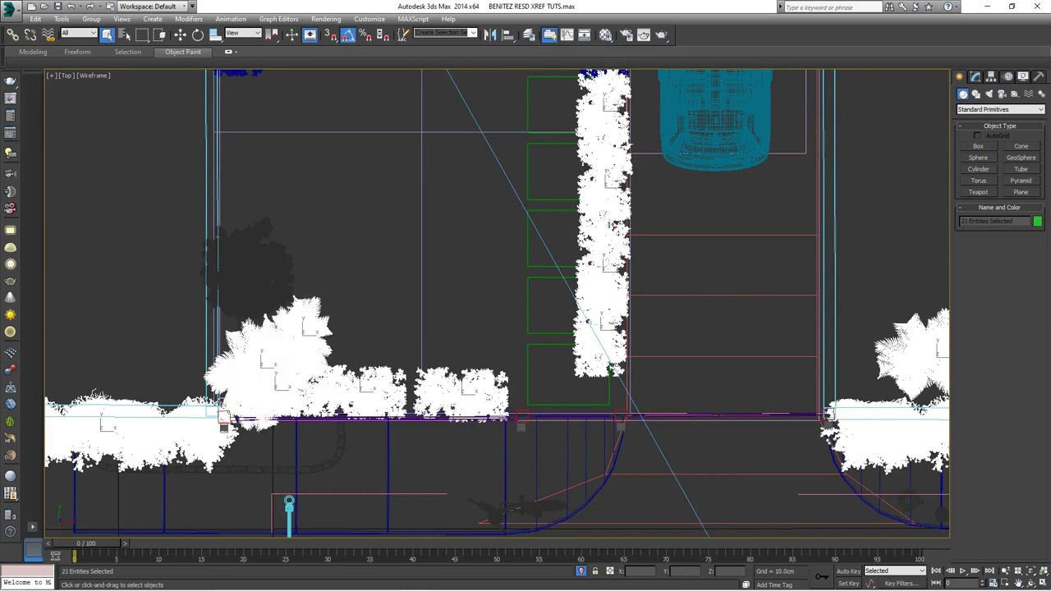
{"action": "left_click", "coordinate": [248, 270], "text": "ctrl"}
Add the two remaining driveway shrubs and the three blue shrubs along the opposite boundary wall to the selection
{"action": "middle_click_drag", "start_coordinate": [484, 167], "coordinate": [485, 337]}
{"action": "scroll", "coordinate": [484, 337], "scroll_direction": "down", "scroll_amount": 2}
{"action": "left_click", "coordinate": [571, 239], "text": "ctrl"}
{"action": "left_click", "coordinate": [572, 182], "text": "ctrl"}
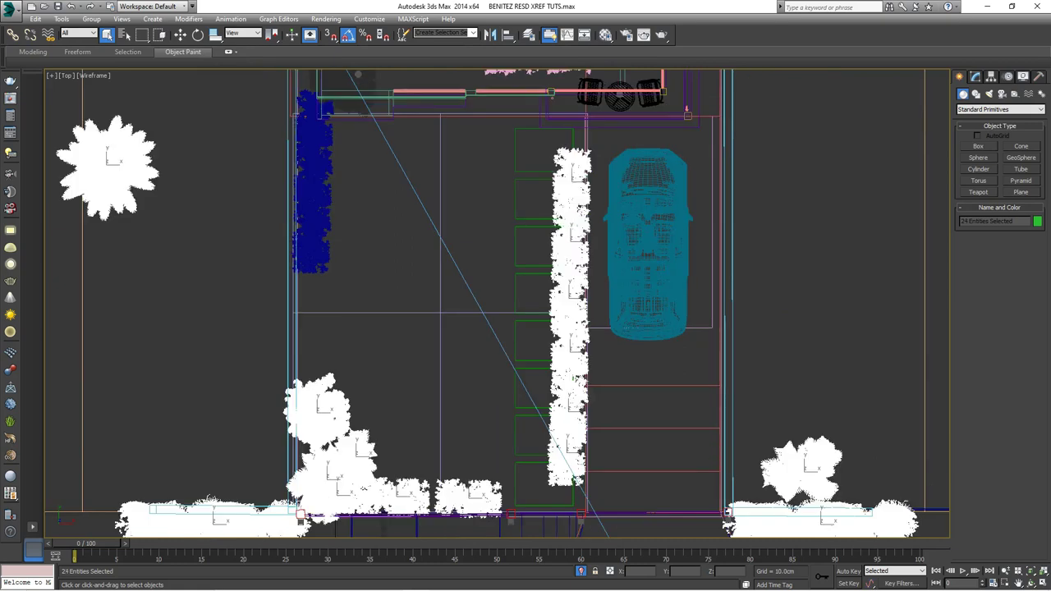
{"action": "left_click", "coordinate": [313, 246], "text": "ctrl"}
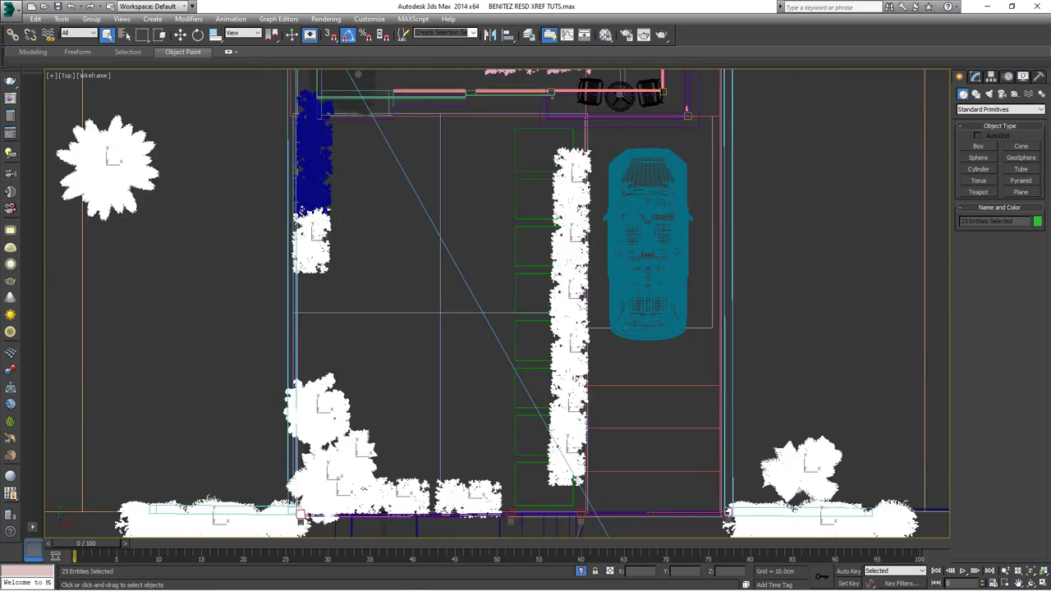
{"action": "left_click", "coordinate": [314, 183], "text": "ctrl"}
{"action": "left_click", "coordinate": [316, 124], "text": "ctrl"}
Add the porch corner plant, the pink planter by the front windows and the two dark plants east of them to the selection
{"action": "middle_click_drag", "start_coordinate": [321, 128], "coordinate": [346, 292]}
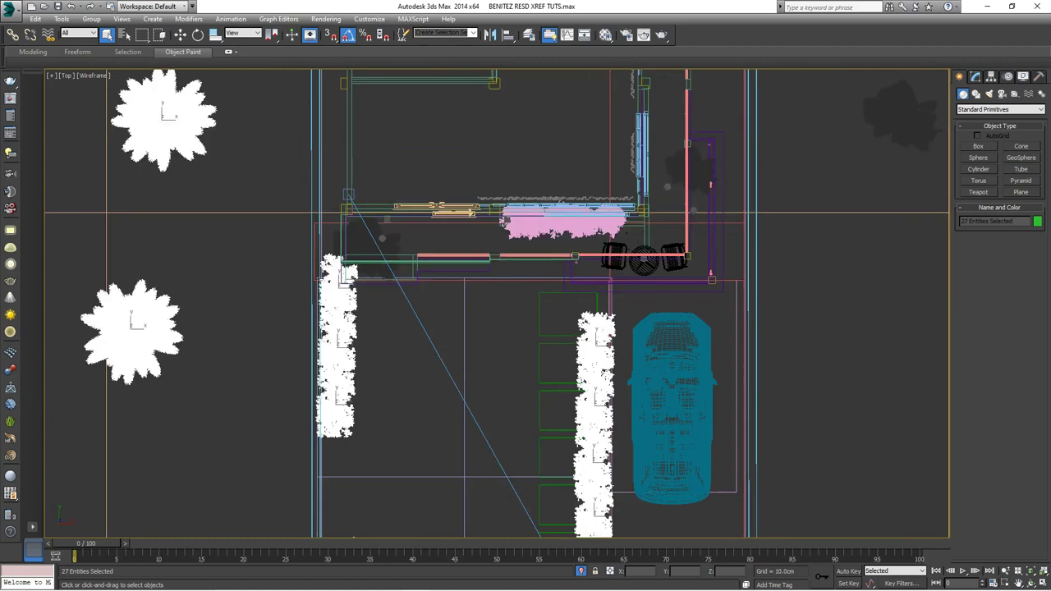
{"action": "left_click", "coordinate": [370, 237], "text": "ctrl"}
{"action": "left_click", "coordinate": [563, 221], "text": "ctrl"}
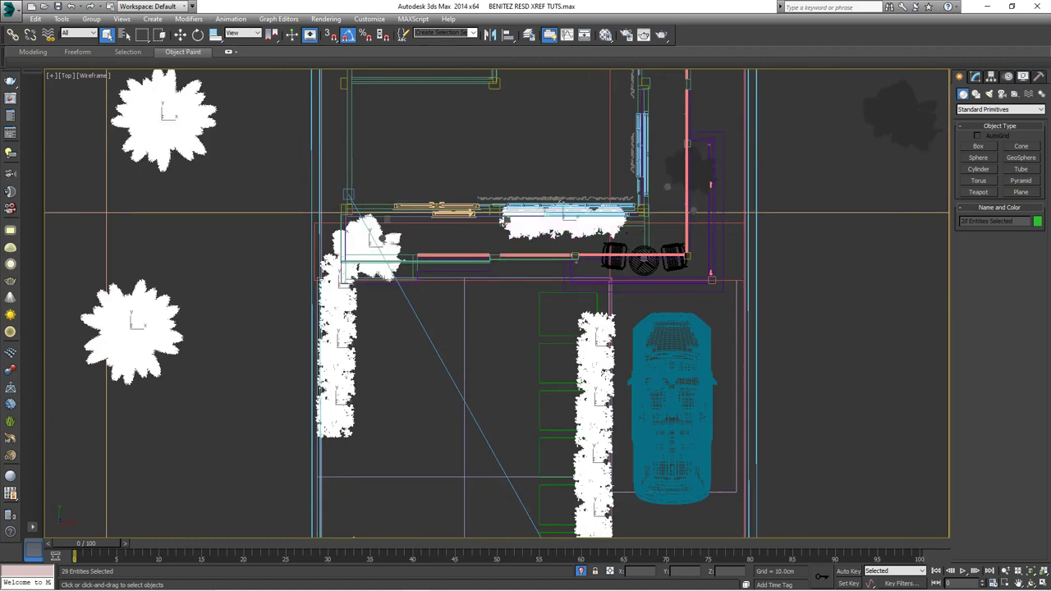
{"action": "left_click", "coordinate": [691, 170], "text": "ctrl"}
{"action": "left_click", "coordinate": [902, 115], "text": "ctrl"}
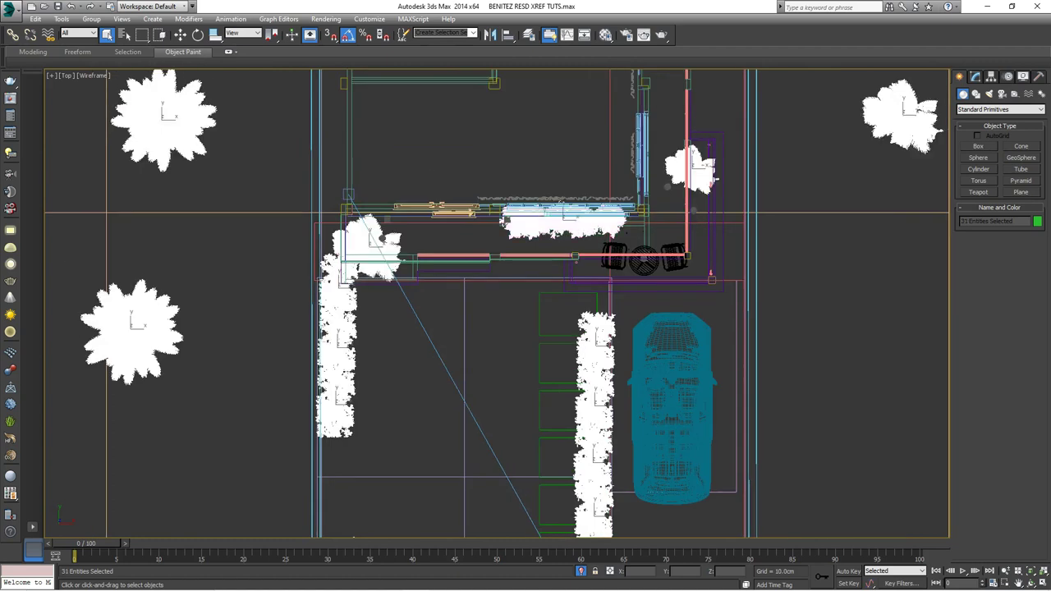
Add the gray palm past the east end of the front sidewalk to the selection
{"action": "middle_click_drag", "start_coordinate": [901, 115], "coordinate": [665, 137]}
{"action": "scroll", "coordinate": [593, 176], "scroll_direction": "down", "scroll_amount": 5}
{"action": "scroll", "coordinate": [597, 165], "scroll_direction": "down", "scroll_amount": 2}
{"action": "scroll", "coordinate": [656, 238], "scroll_direction": "down", "scroll_amount": 4}
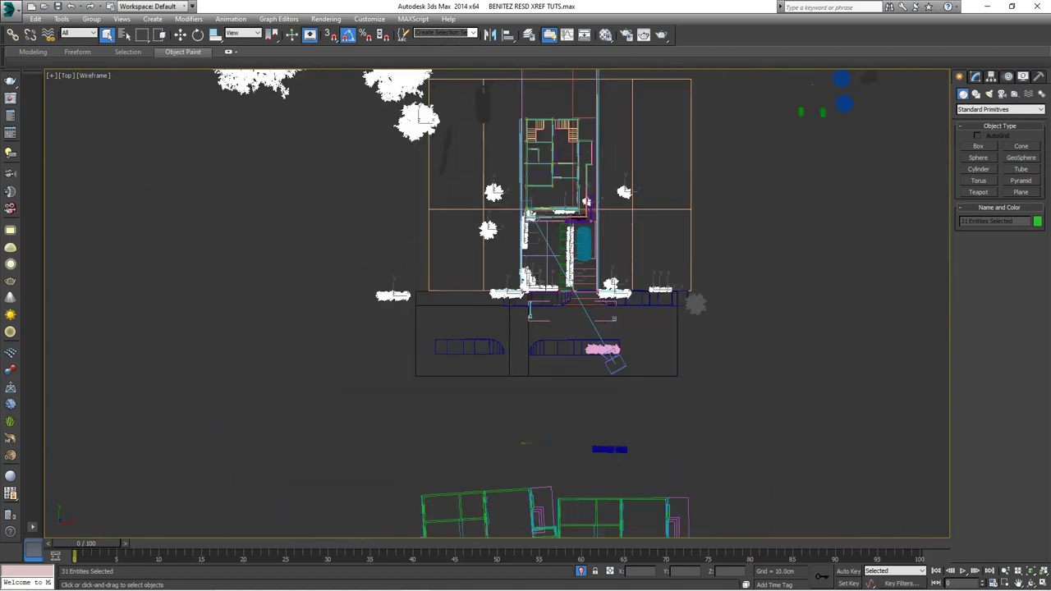
{"action": "scroll", "coordinate": [686, 277], "scroll_direction": "up", "scroll_amount": 2}
{"action": "left_click", "coordinate": [683, 278], "text": "ctrl"}
Add the four green trees behind the house to the selection
{"action": "middle_click_drag", "start_coordinate": [683, 278], "coordinate": [721, 509]}
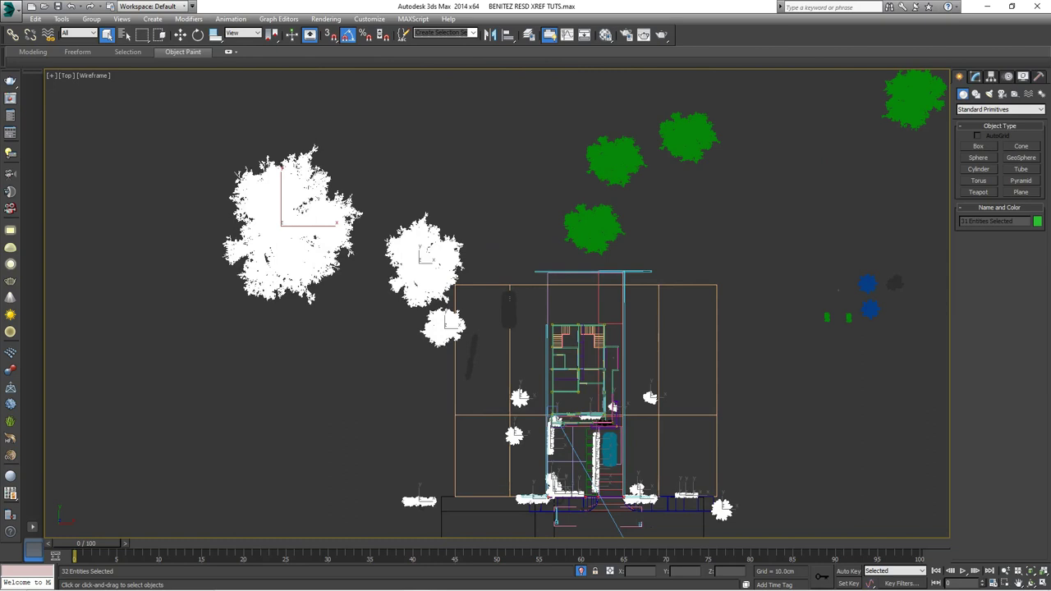
{"action": "left_click", "coordinate": [593, 229], "text": "ctrl"}
{"action": "left_click", "coordinate": [615, 161], "text": "ctrl"}
{"action": "left_click", "coordinate": [688, 136], "text": "ctrl"}
{"action": "left_click", "coordinate": [913, 99], "text": "ctrl"}
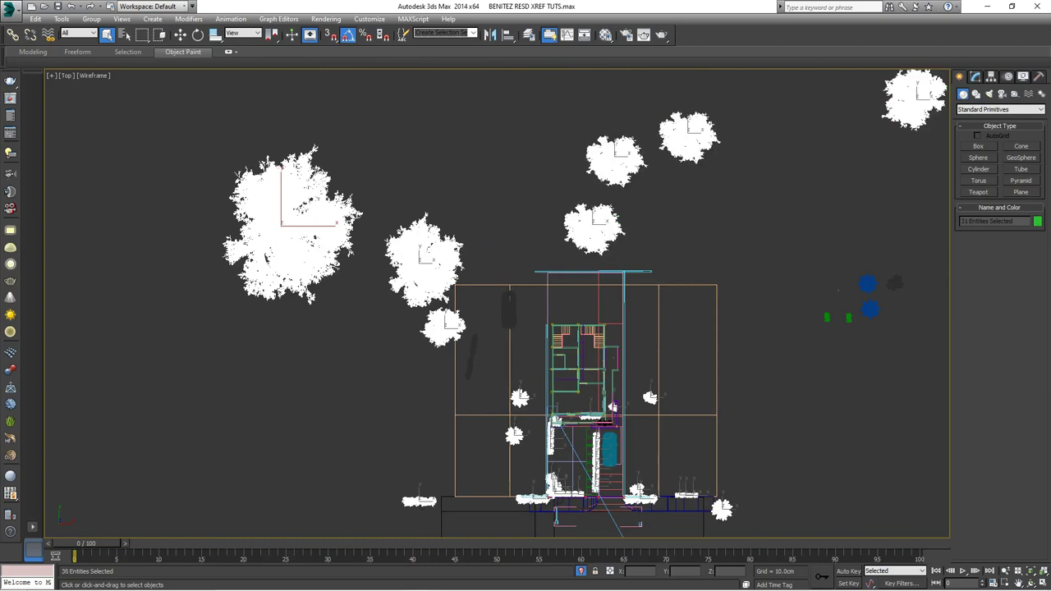
In the camera view, add the unselected dark palm behind the fence and the pink foreground hedge to the selection
{"action": "scroll", "coordinate": [636, 235], "scroll_direction": "down", "scroll_amount": 3}
{"action": "scroll", "coordinate": [705, 425], "scroll_direction": "up", "scroll_amount": 2}
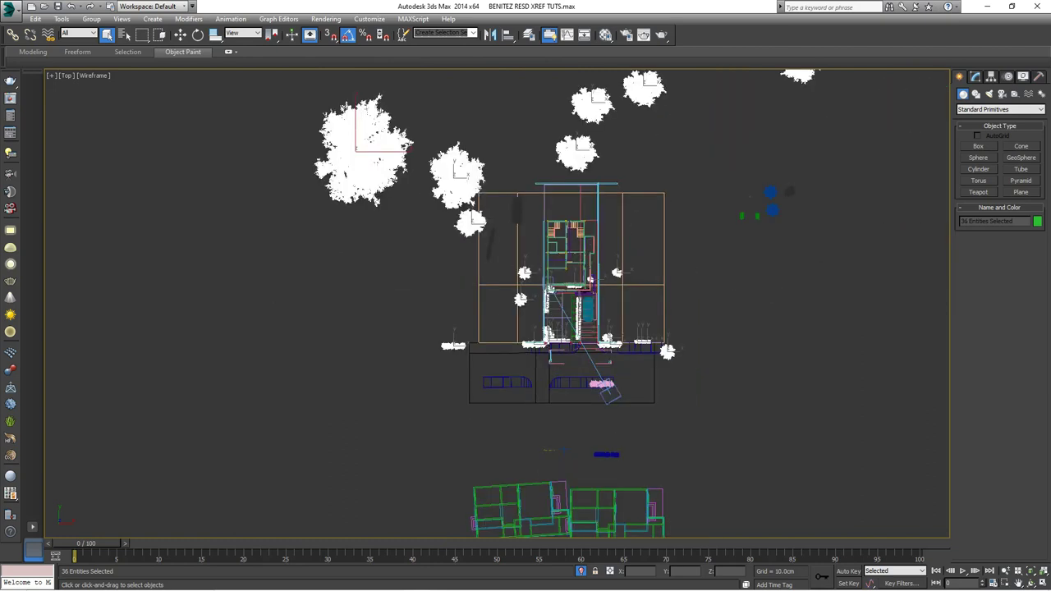
{"action": "middle_click_drag", "start_coordinate": [704, 424], "coordinate": [734, 380]}
{"action": "scroll", "coordinate": [643, 214], "scroll_direction": "up", "scroll_amount": 2}
{"action": "middle_click_drag", "start_coordinate": [643, 214], "coordinate": [556, 251]}
{"action": "key", "text": "alt+w"}
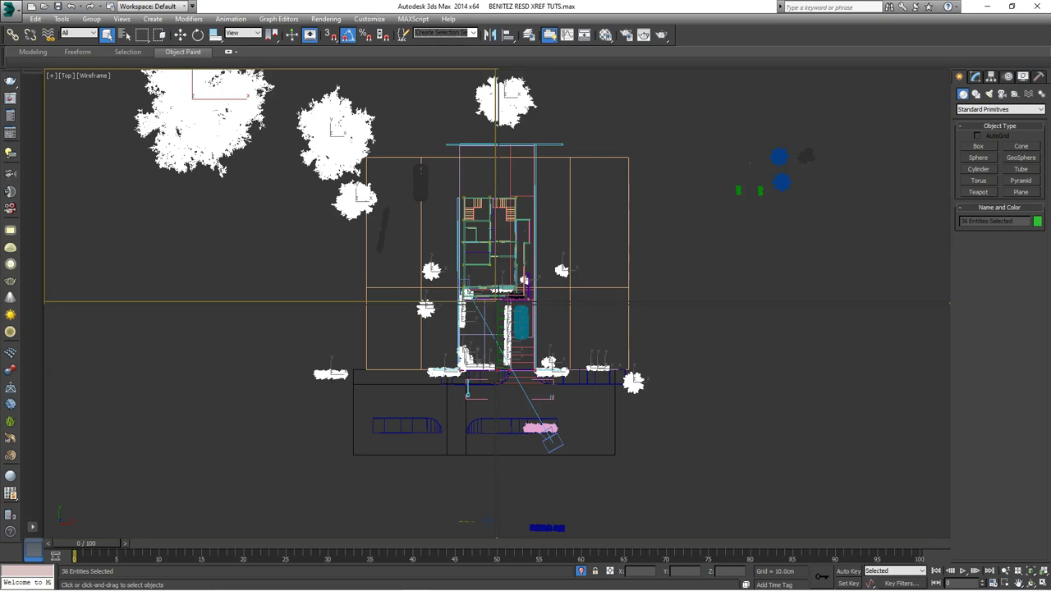
{"action": "right_click", "coordinate": [647, 479]}
{"action": "key", "text": "alt+w"}
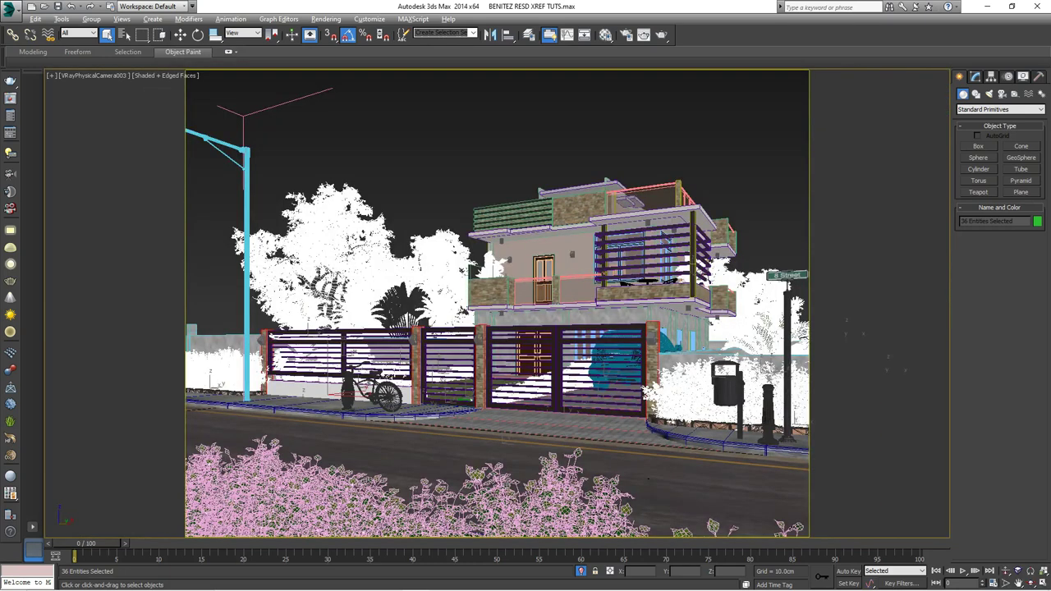
{"action": "left_click", "coordinate": [402, 307], "text": "ctrl"}
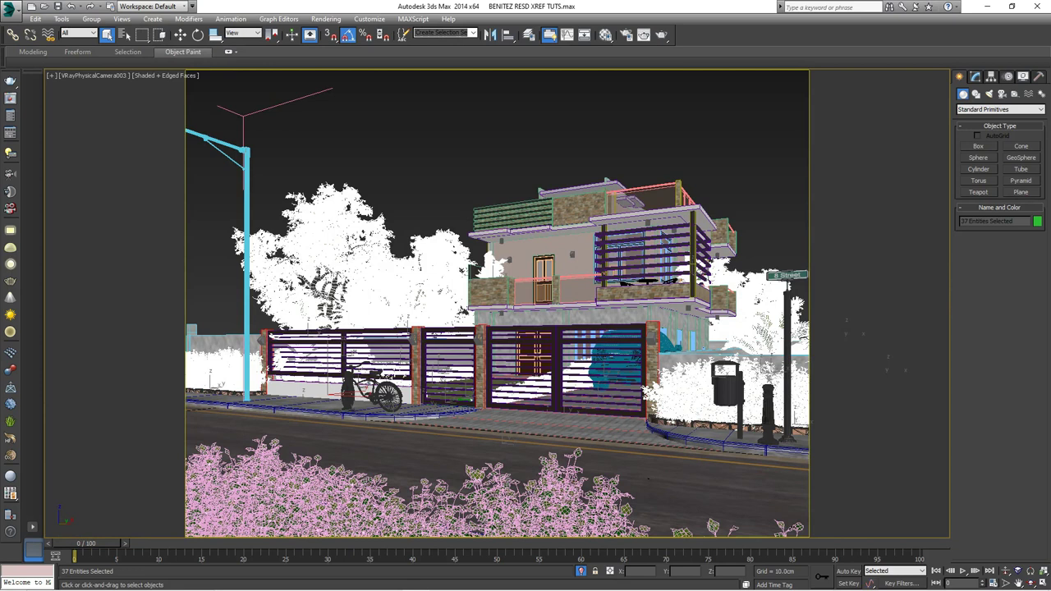
{"action": "left_click", "coordinate": [361, 498], "text": "ctrl"}
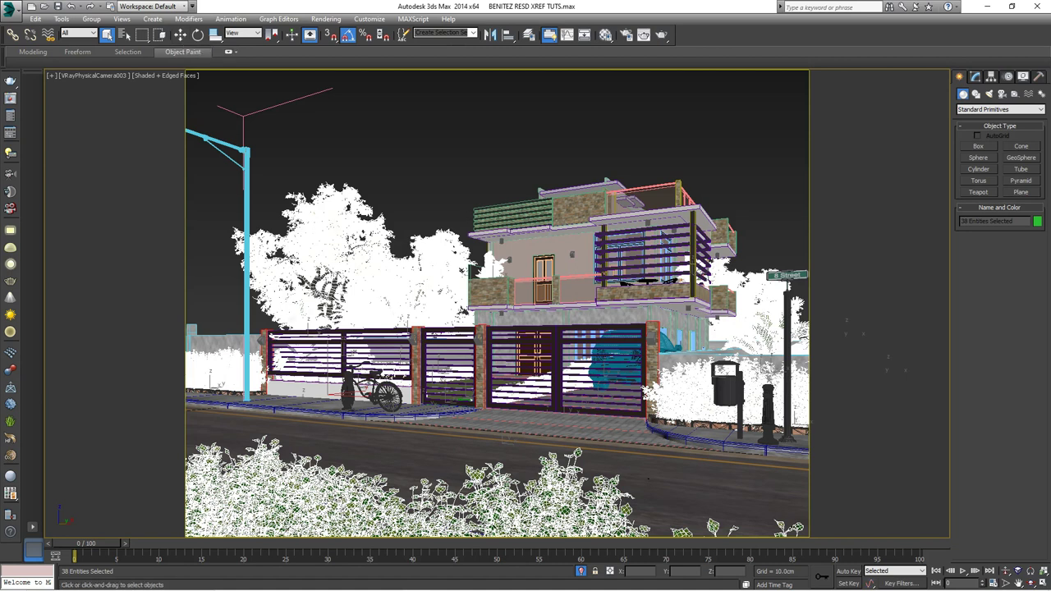
Group the selected plants and trees under the name LANDSCAPE
{"action": "left_click", "coordinate": [91, 18]}
{"action": "left_click", "coordinate": [104, 33]}
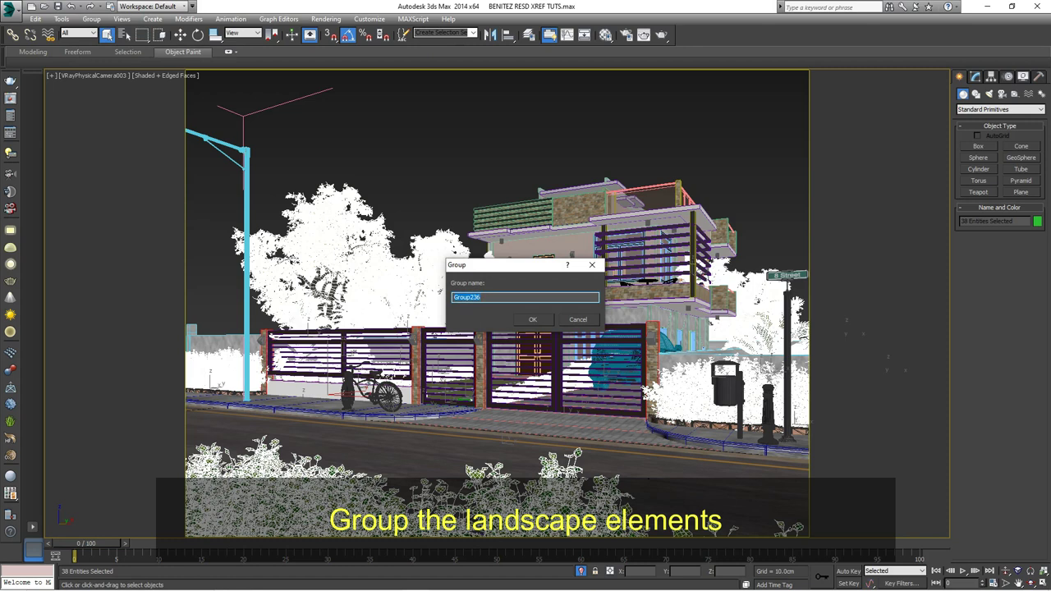
{"action": "type", "text": "PLAN"}
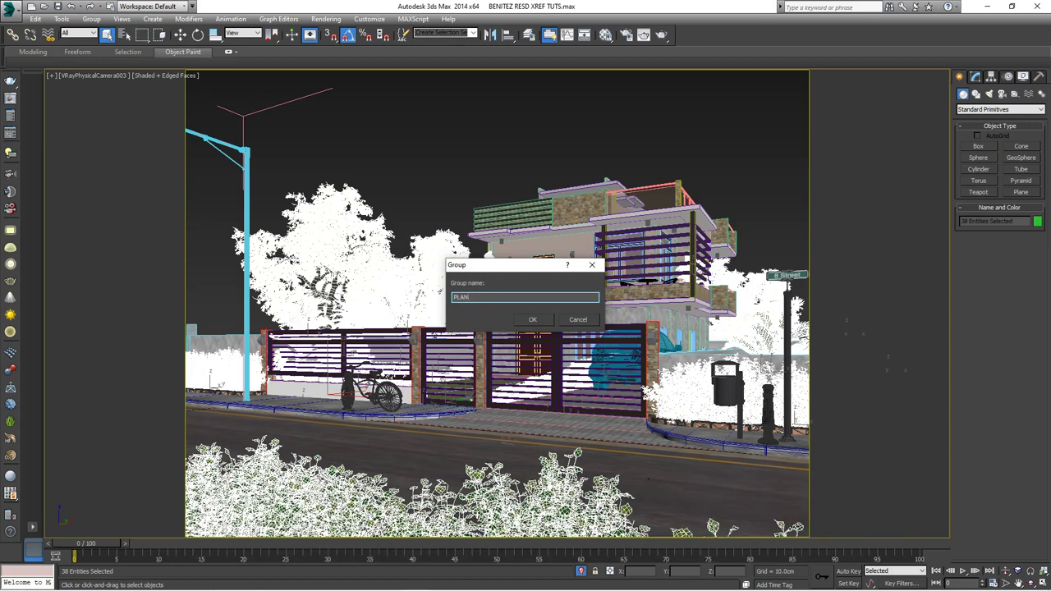
{"action": "type", "text": "T"}
{"action": "key", "text": "BackSpace"}
{"action": "key", "text": "BackSpace"}
{"action": "key", "text": "BackSpace"}
{"action": "key", "text": "BackSpace"}
{"action": "key", "text": "BackSpace"}
{"action": "type", "text": "LANDSCAPE"}
{"action": "key", "text": "Return"}
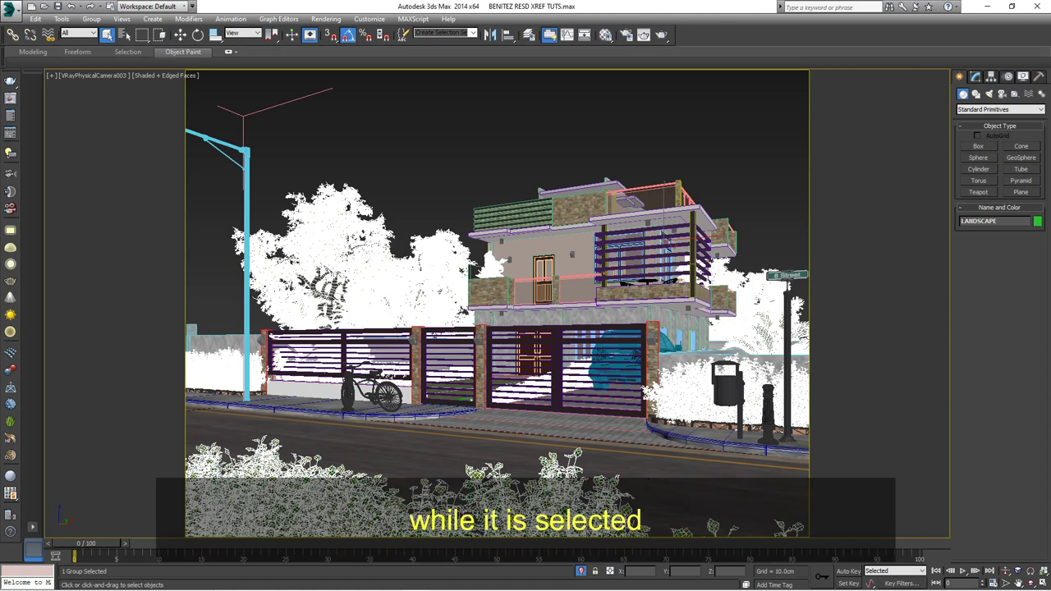
Save only the selected LANDSCAPE group to a separate file named LANDSCAPE and delete the group from the scene
{"action": "left_click", "coordinate": [12, 8]}
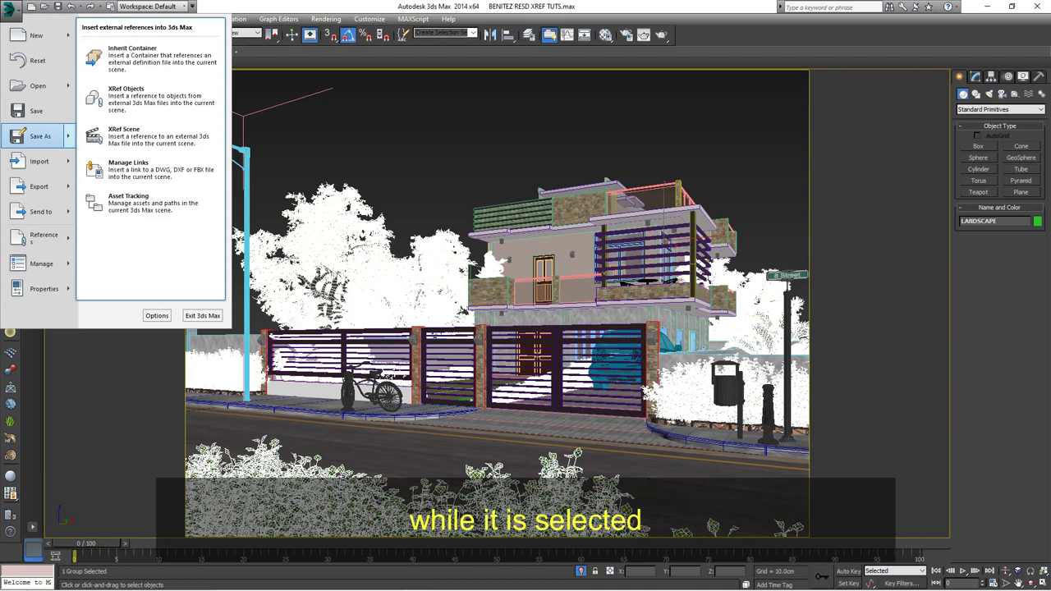
{"action": "mouse_move", "coordinate": [40, 136]}
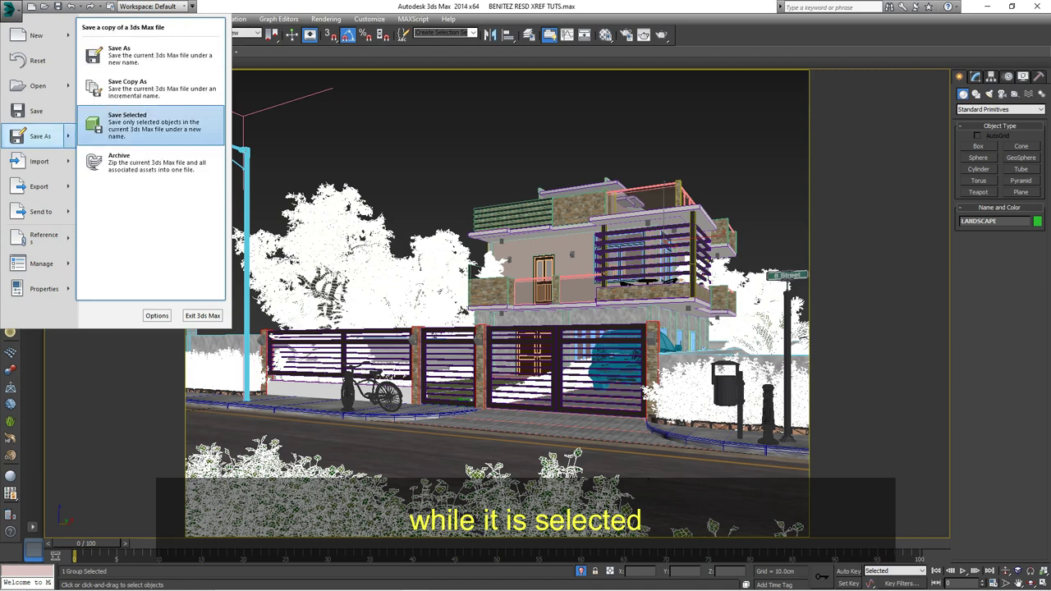
{"action": "left_click", "coordinate": [128, 123]}
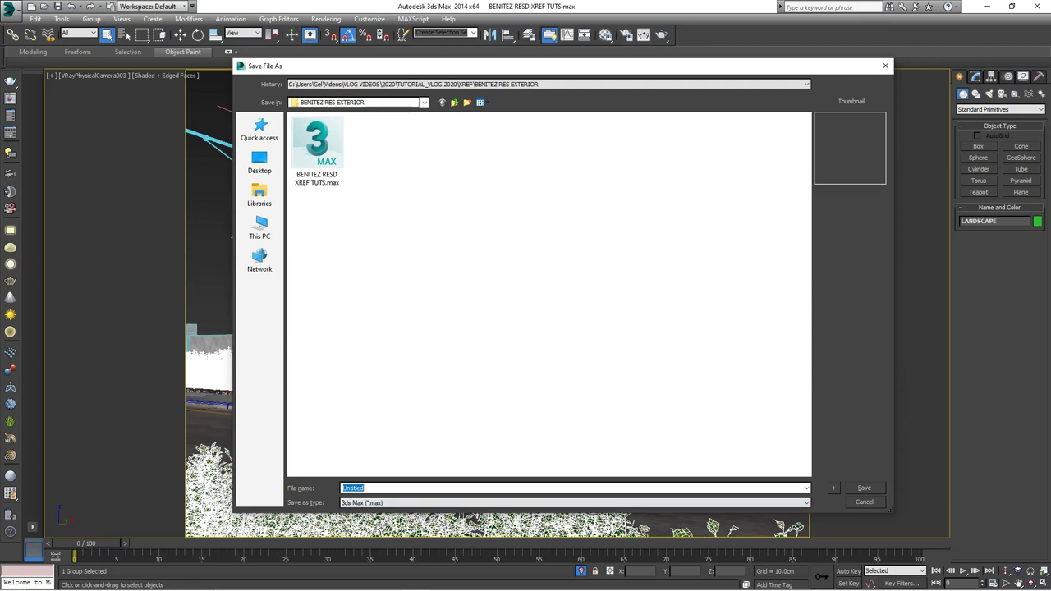
{"action": "type", "text": "LANDSCAPE"}
{"action": "key", "text": "Return"}
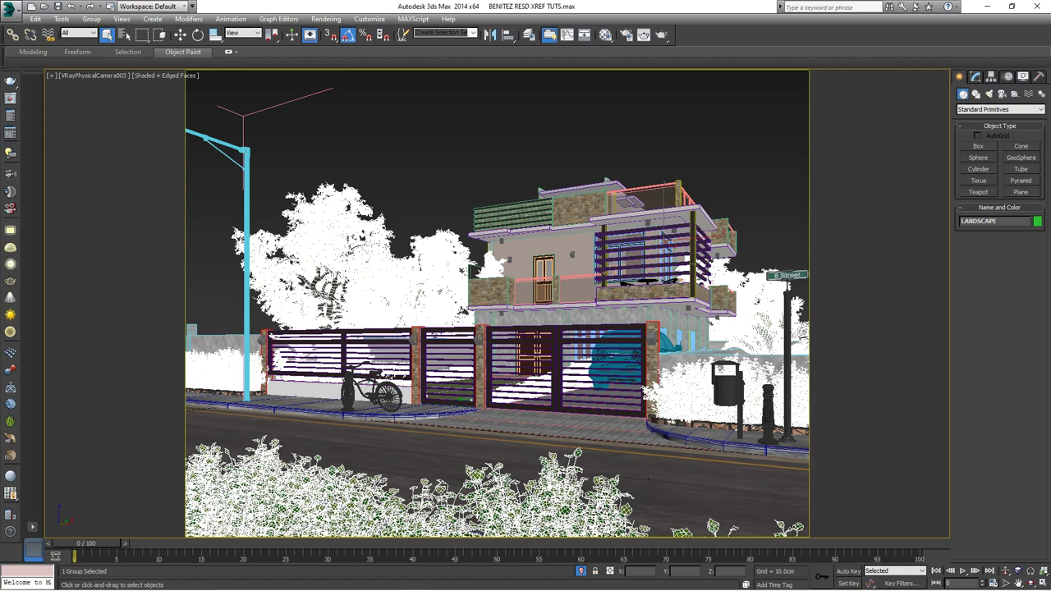
{"action": "key", "text": "Delete"}
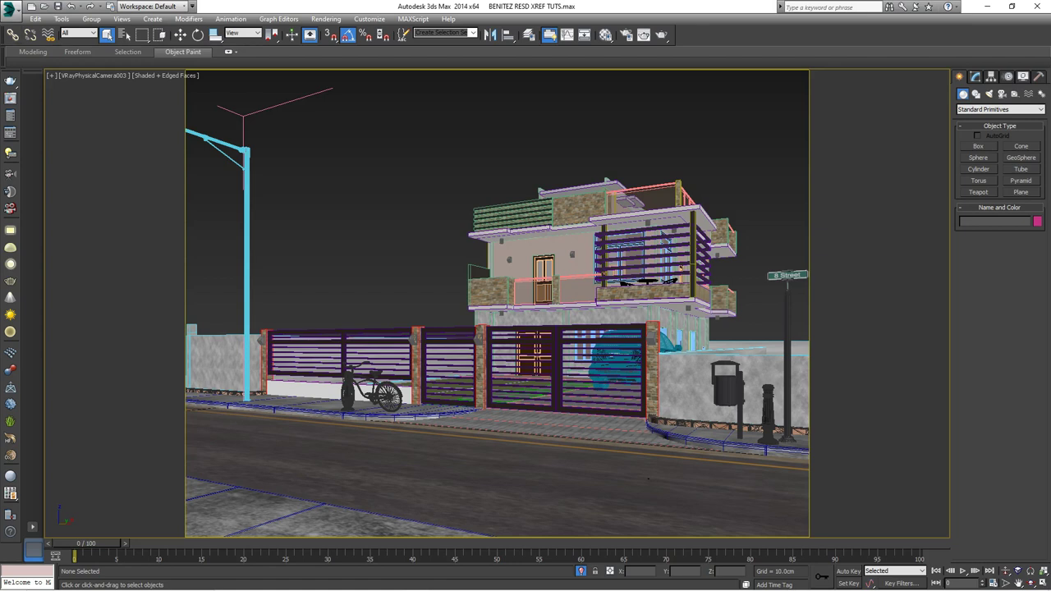
Open the XRef Scenes manager for the current house scene
{"action": "left_click", "coordinate": [11, 10]}
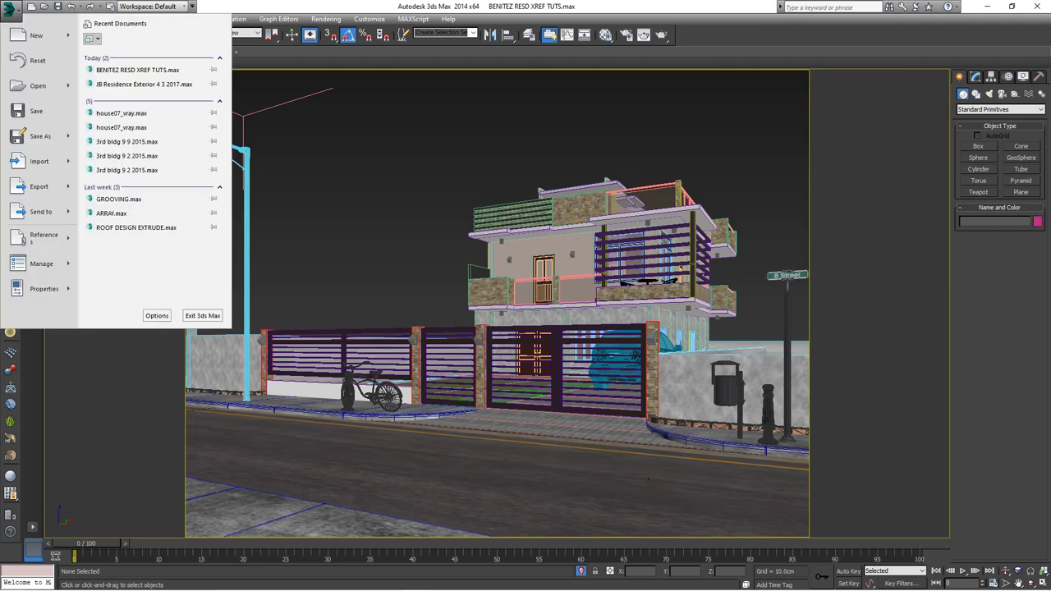
{"action": "mouse_move", "coordinate": [43, 237]}
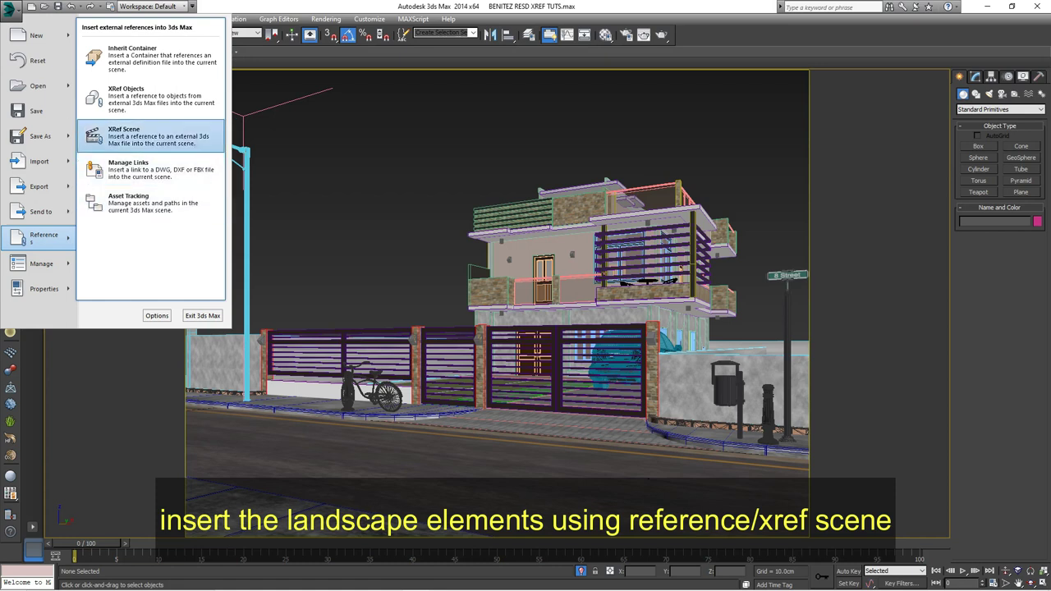
{"action": "left_click", "coordinate": [11, 11]}
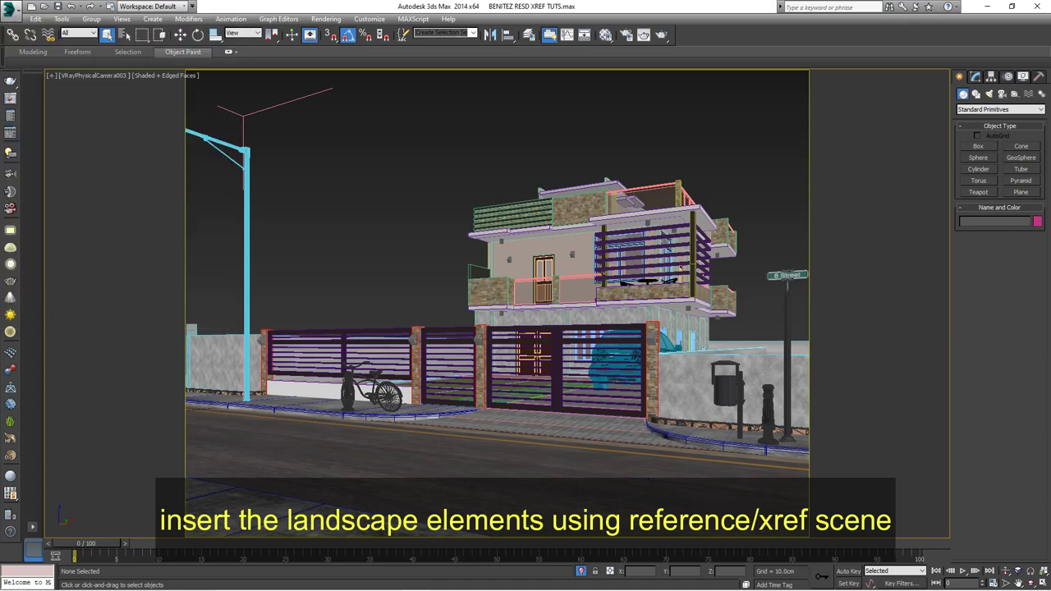
{"action": "left_click", "coordinate": [9, 7]}
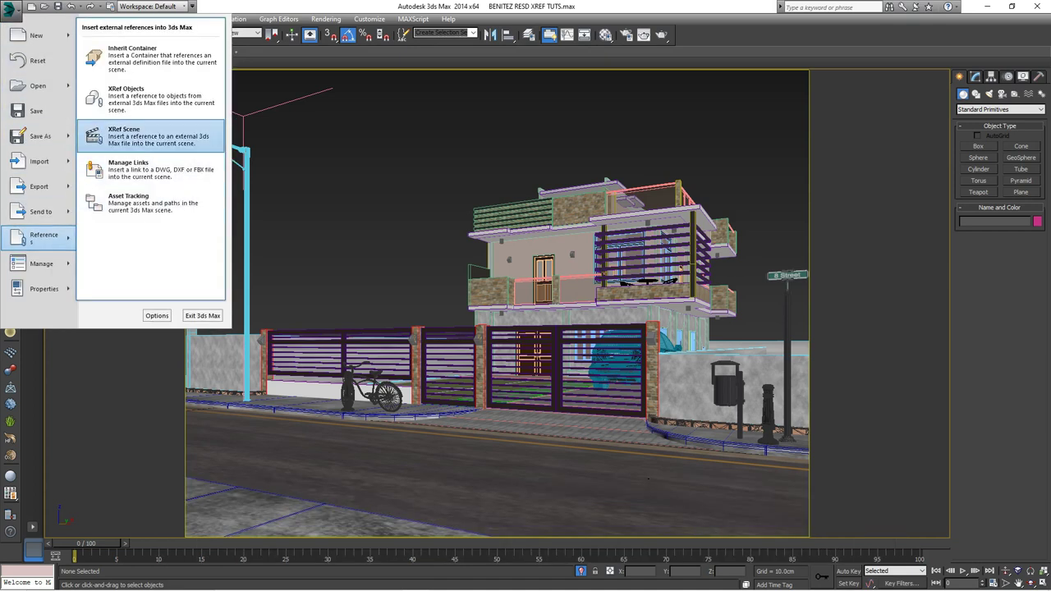
{"action": "left_click", "coordinate": [124, 135]}
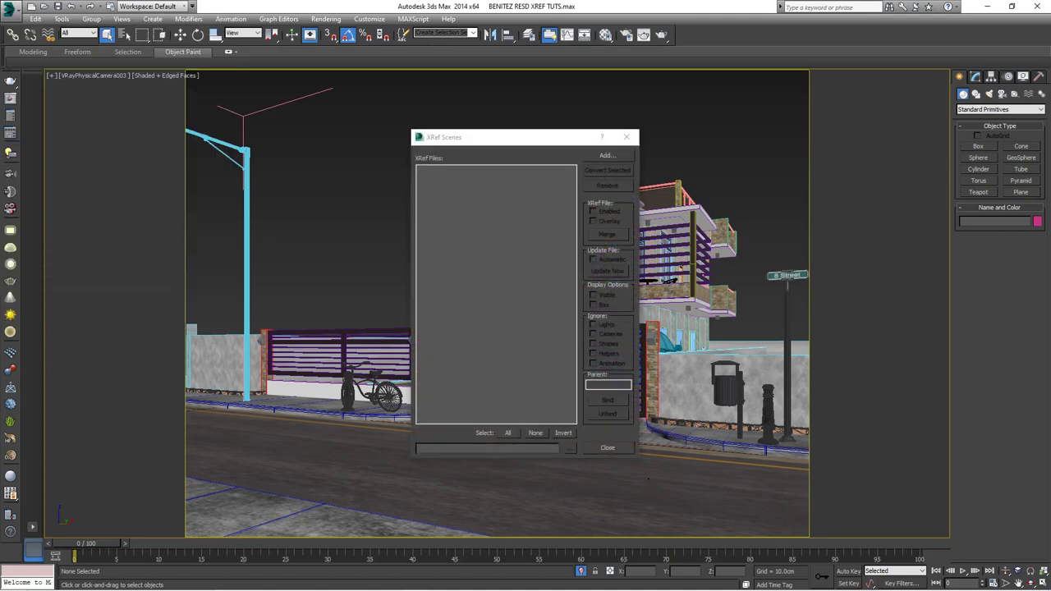
Add LANDSCAPE.max from the XREF\BENITEZ RES EXTERIOR folder as an XRef scene, opening it despite the missing DLL
{"action": "left_click", "coordinate": [605, 155]}
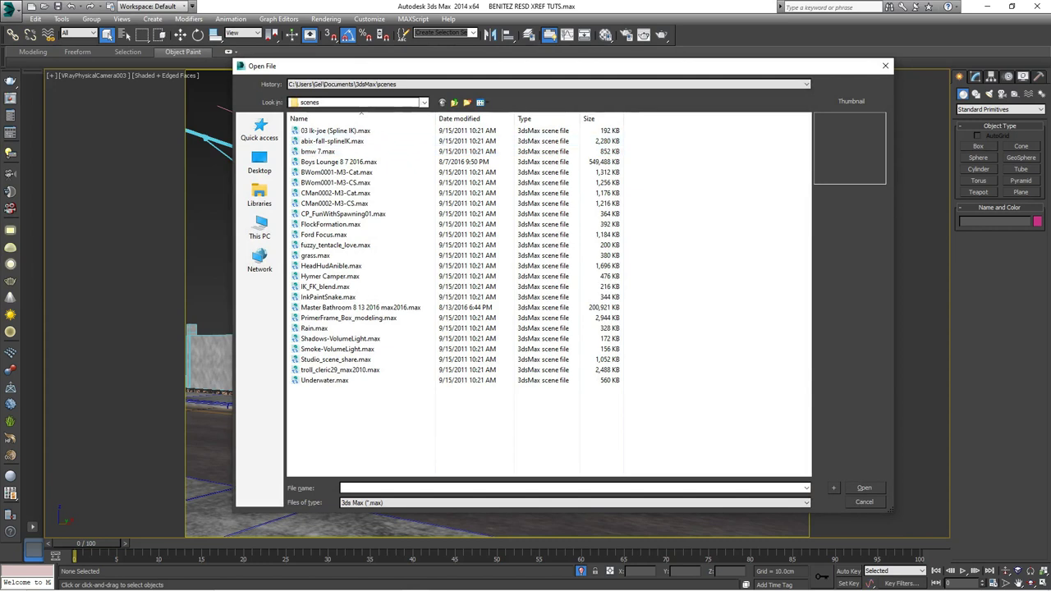
{"action": "left_click", "coordinate": [424, 102]}
{"action": "left_click", "coordinate": [318, 209]}
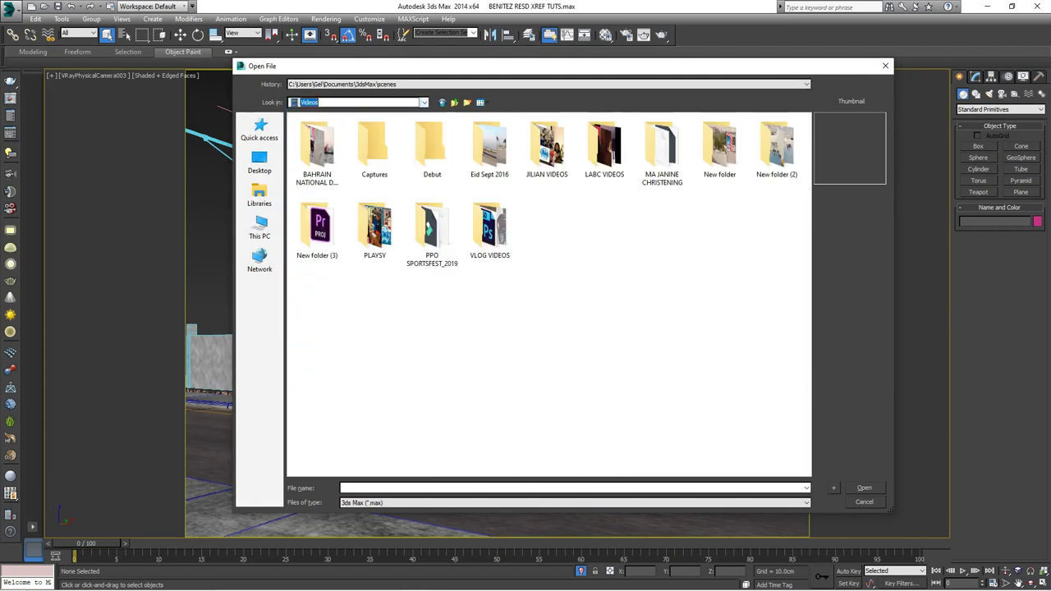
{"action": "double_click", "coordinate": [489, 226]}
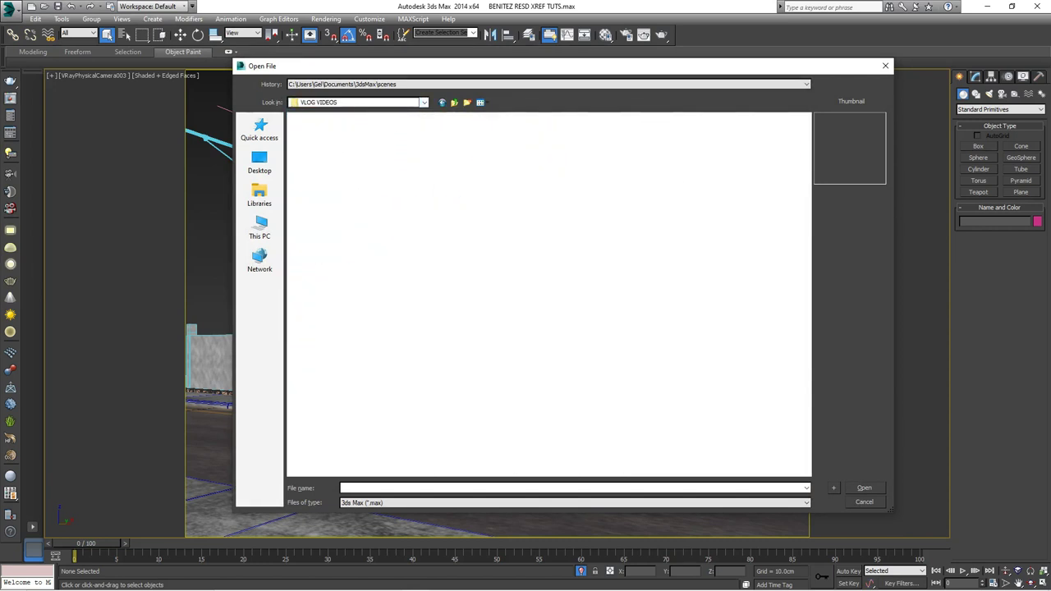
{"action": "double_click", "coordinate": [315, 146]}
{"action": "double_click", "coordinate": [547, 148]}
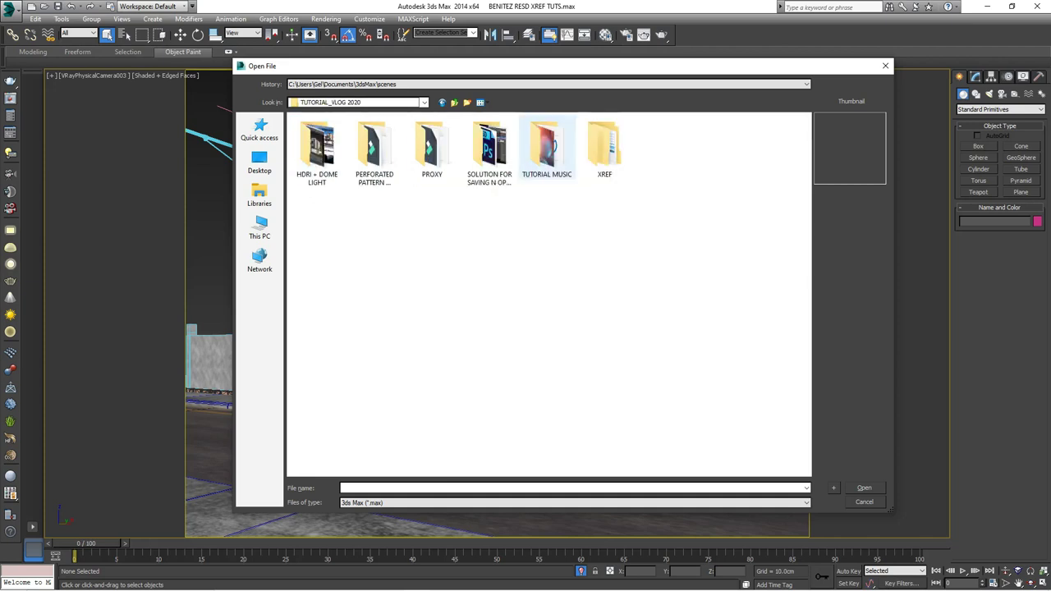
{"action": "double_click", "coordinate": [605, 147]}
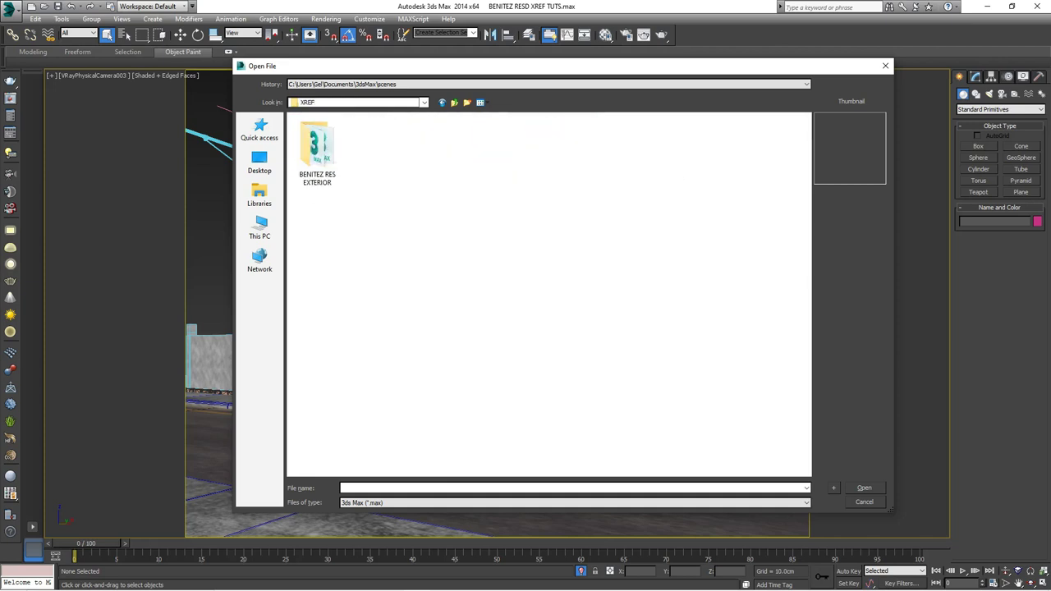
{"action": "double_click", "coordinate": [317, 148]}
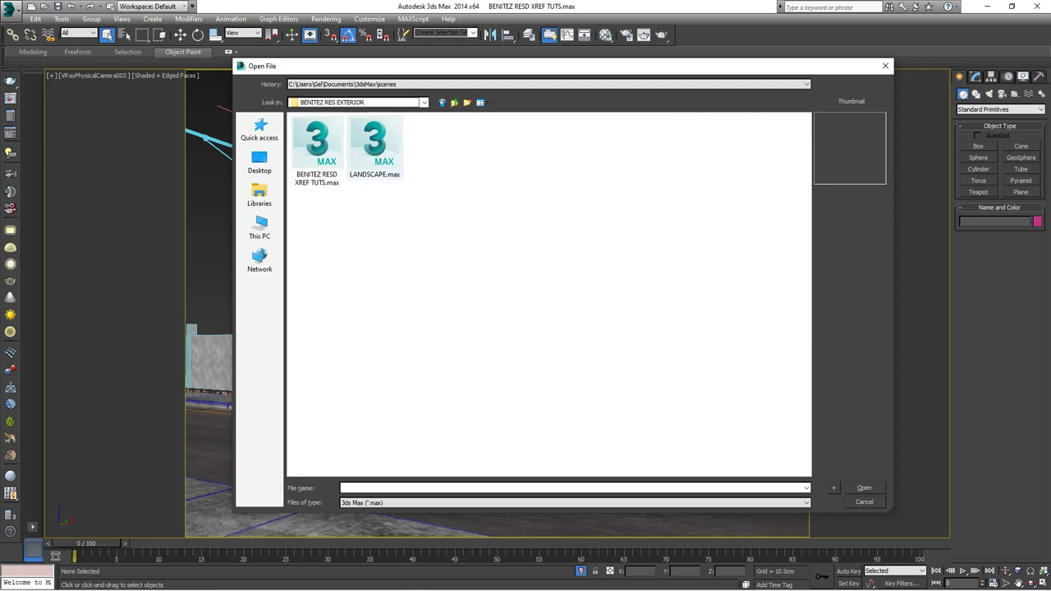
{"action": "left_click", "coordinate": [375, 148]}
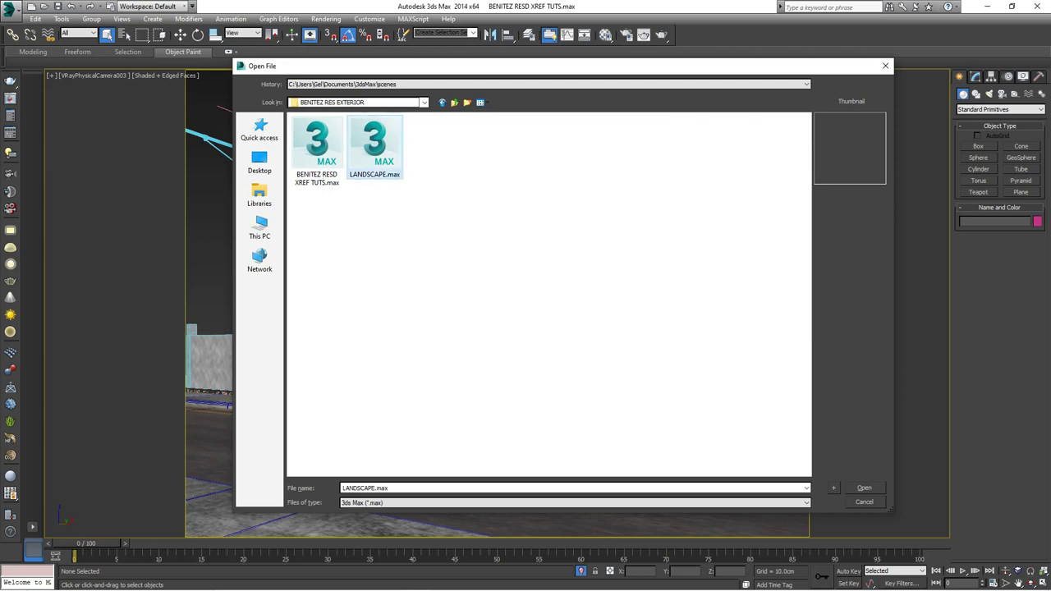
{"action": "left_click", "coordinate": [864, 487]}
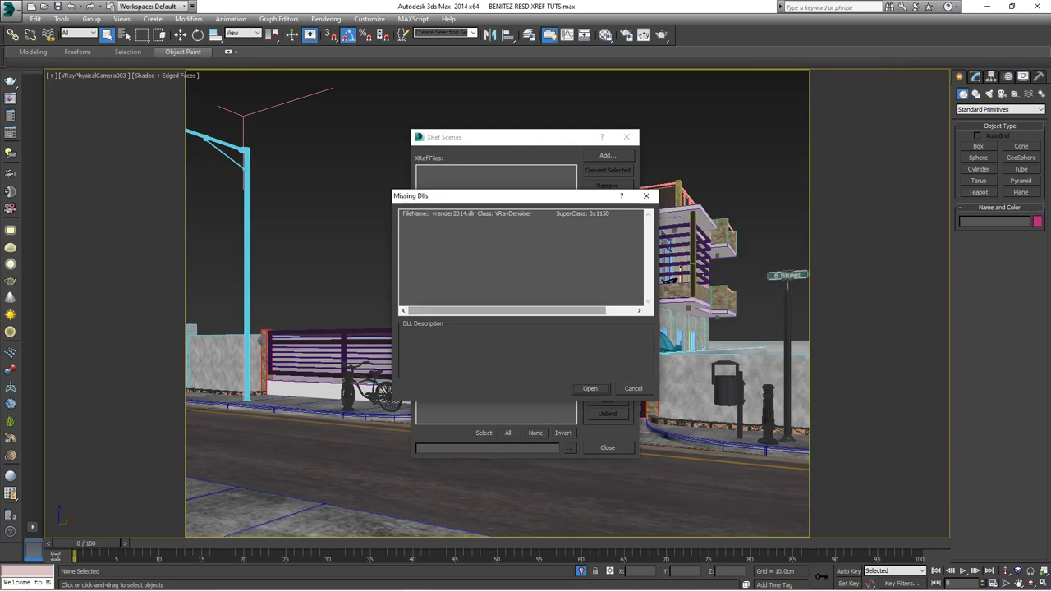
{"action": "key", "text": "Return"}
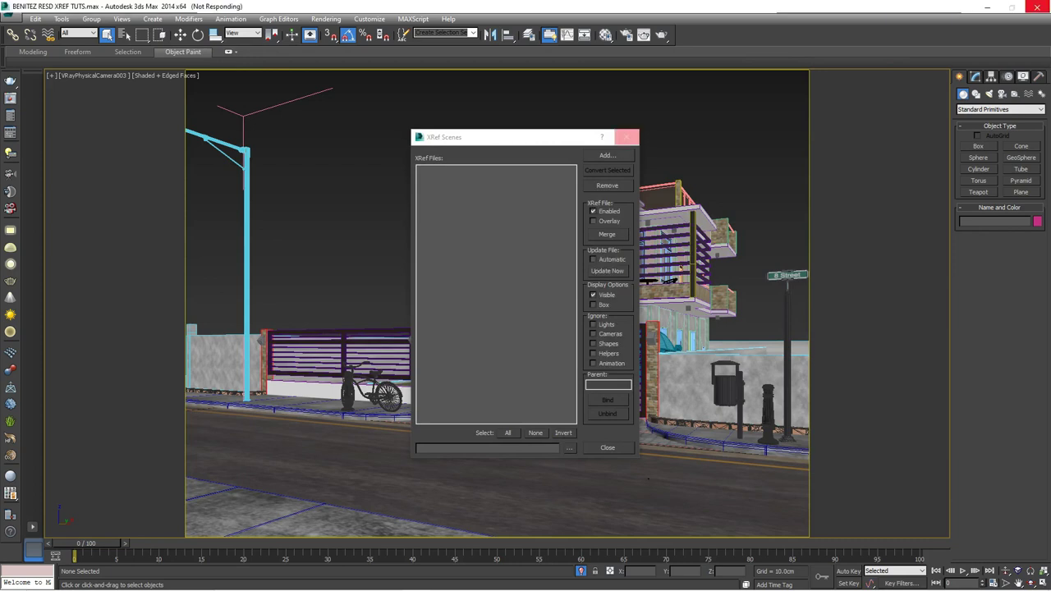
Reposition the XRef Scenes window away from the house and widen it to show more of the file path
{"action": "left_click_drag", "start_coordinate": [541, 137], "coordinate": [735, 114]}
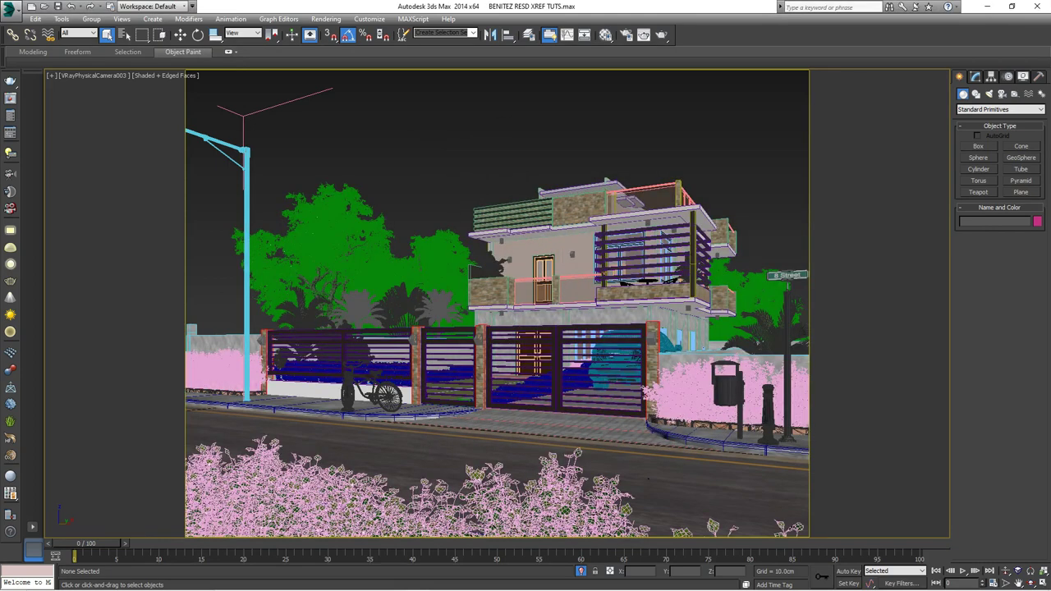
{"action": "left_click", "coordinate": [11, 6]}
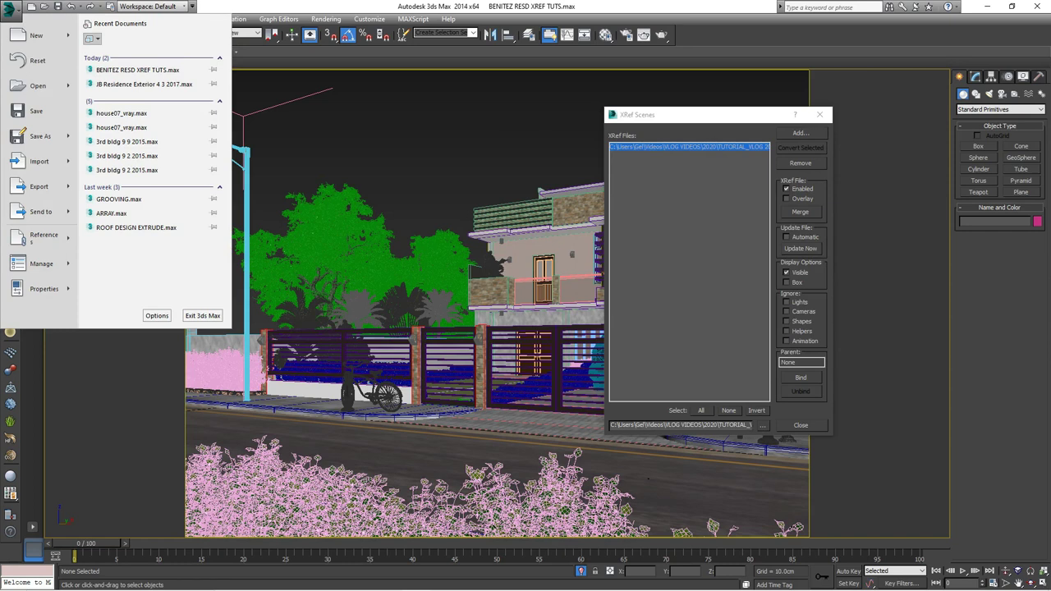
{"action": "left_click_drag", "start_coordinate": [706, 115], "coordinate": [792, 103]}
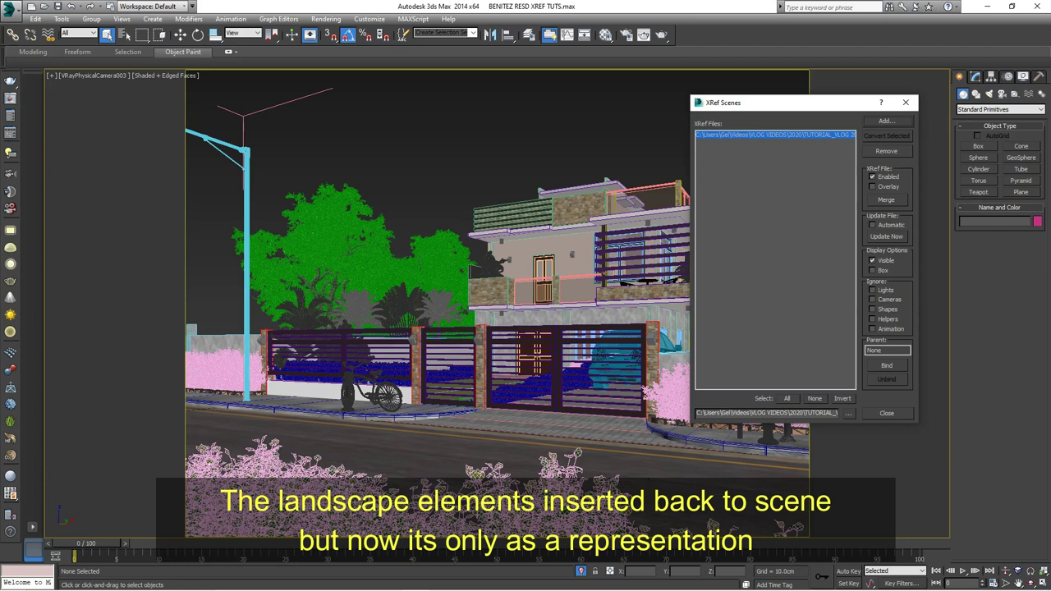
{"action": "left_click_drag", "start_coordinate": [691, 262], "coordinate": [629, 263]}
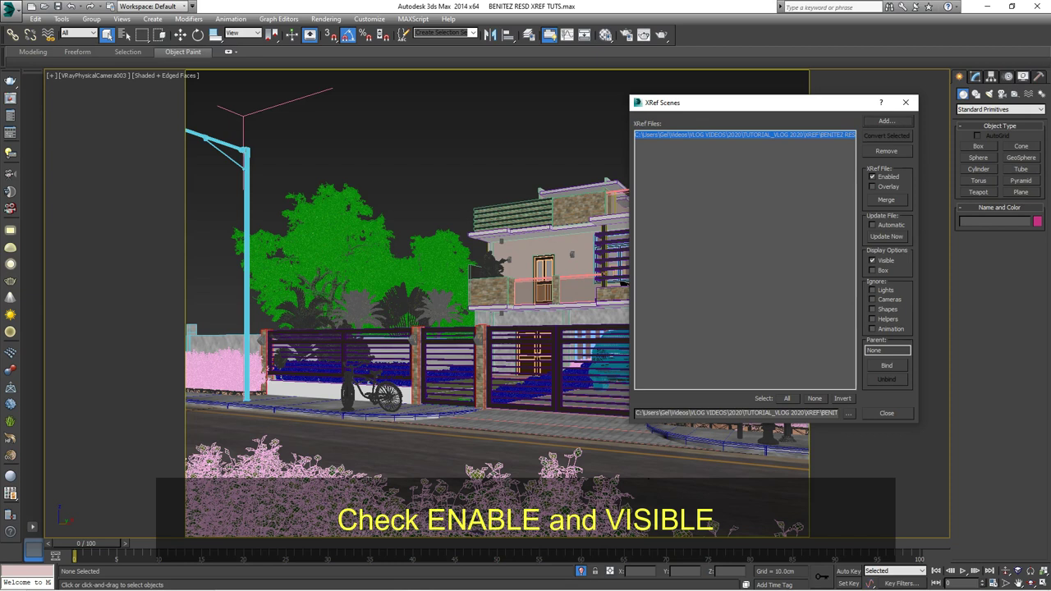
Try the box display option on the landscape XRef and switch back to its full geometry display
{"action": "left_click", "coordinate": [872, 260]}
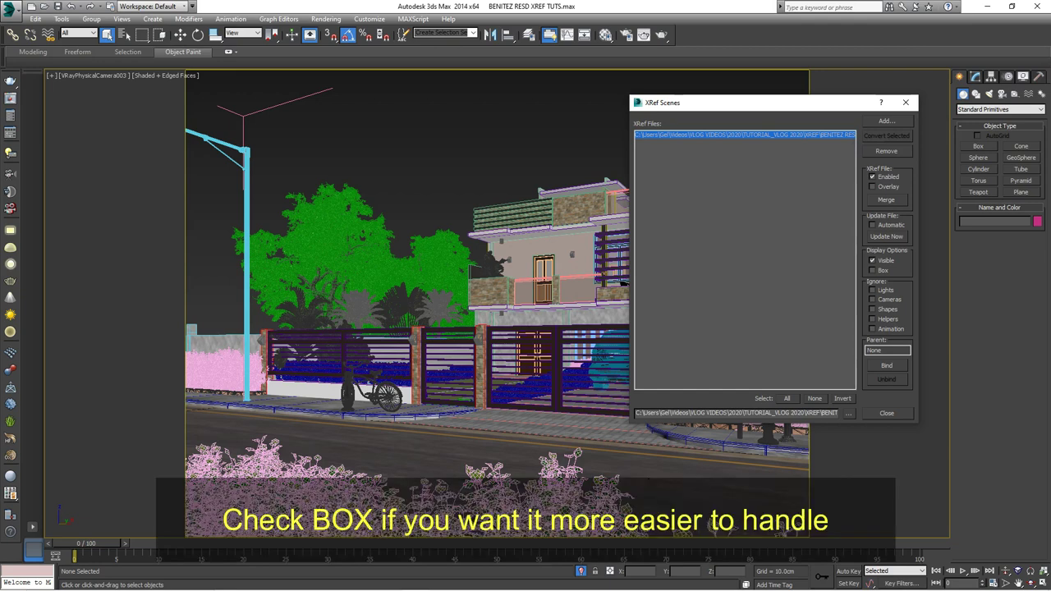
{"action": "left_click", "coordinate": [873, 270]}
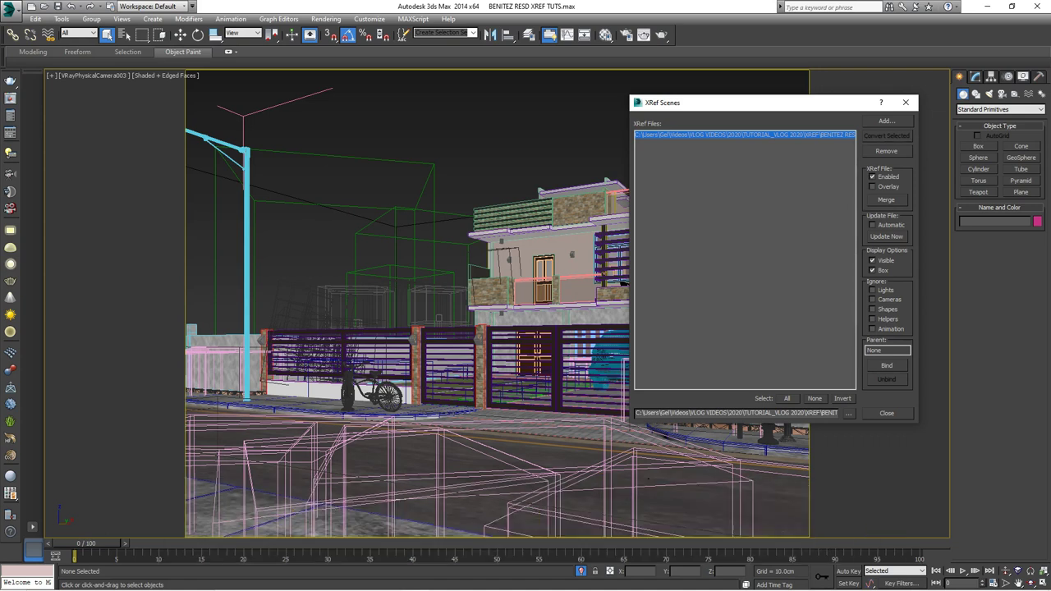
{"action": "left_click", "coordinate": [873, 270]}
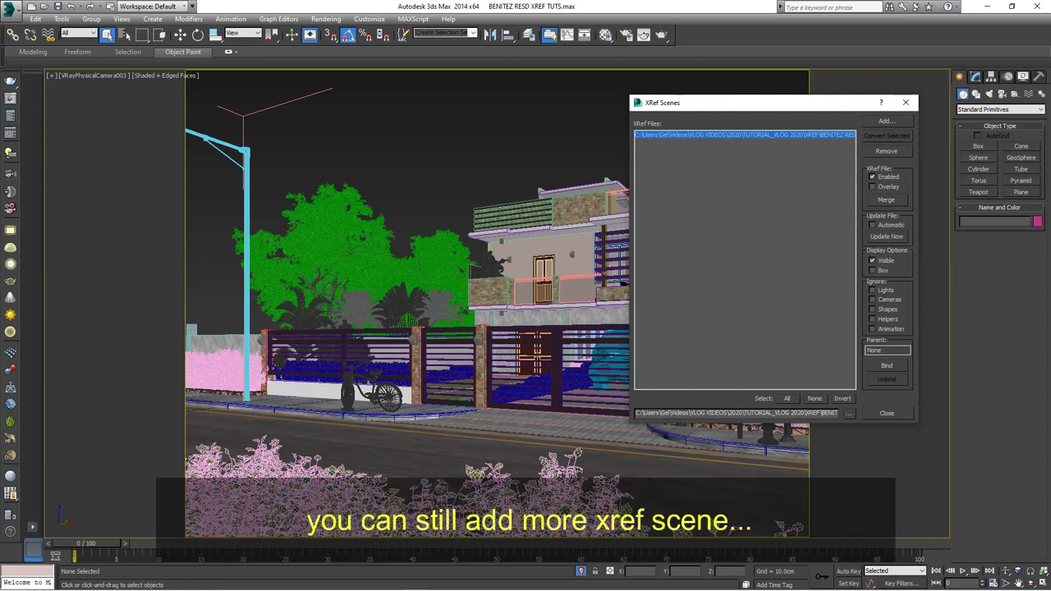
Close the XRef Scenes window and select the car behind the gate together with the bicycle on the sidewalk
{"action": "left_click", "coordinate": [886, 413]}
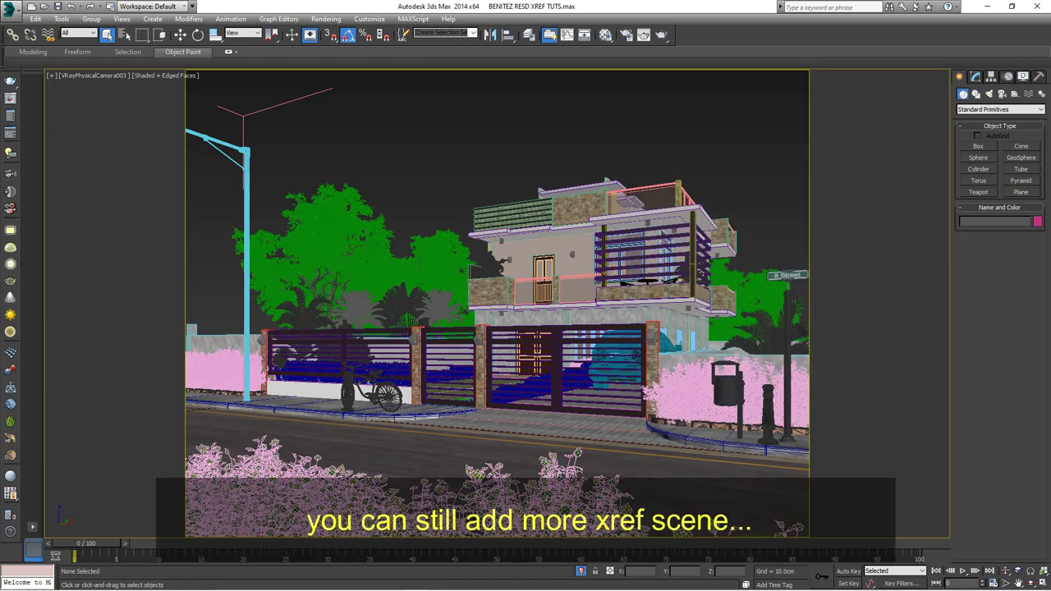
{"action": "left_click", "coordinate": [669, 344]}
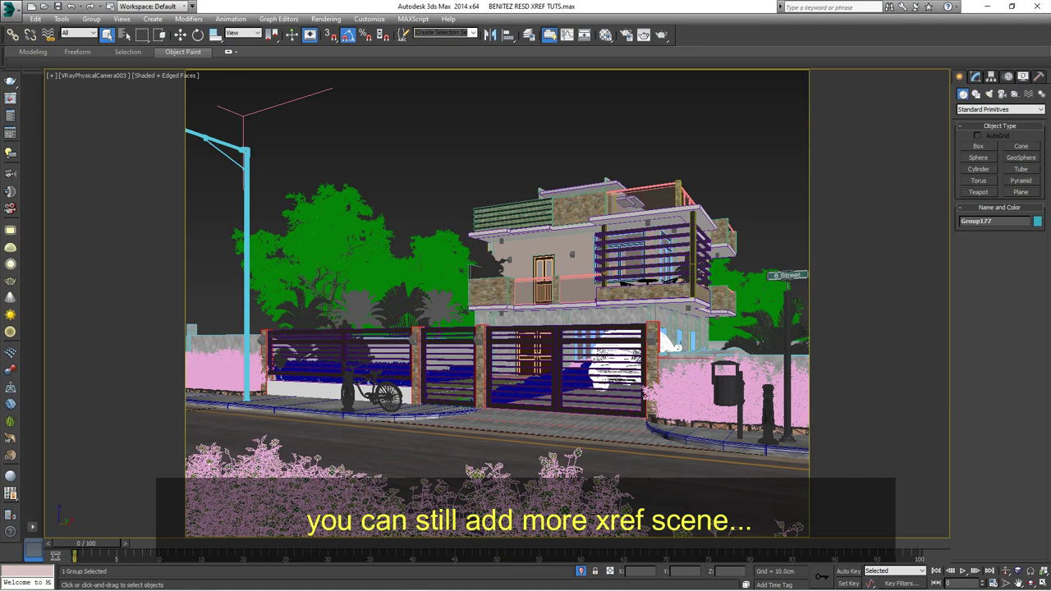
{"action": "left_click", "coordinate": [181, 36]}
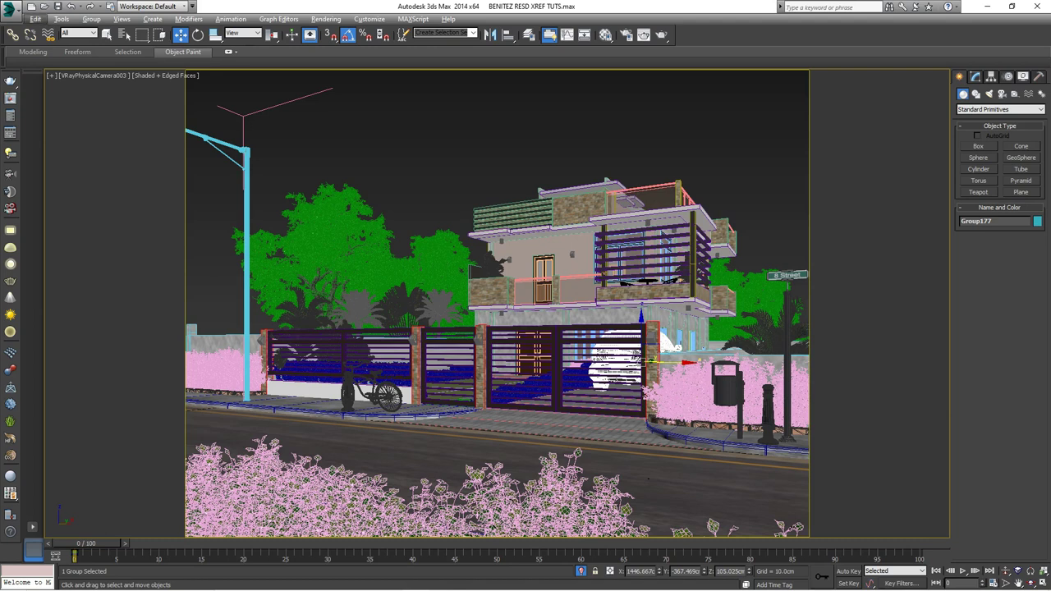
{"action": "left_click", "coordinate": [373, 393], "text": "ctrl"}
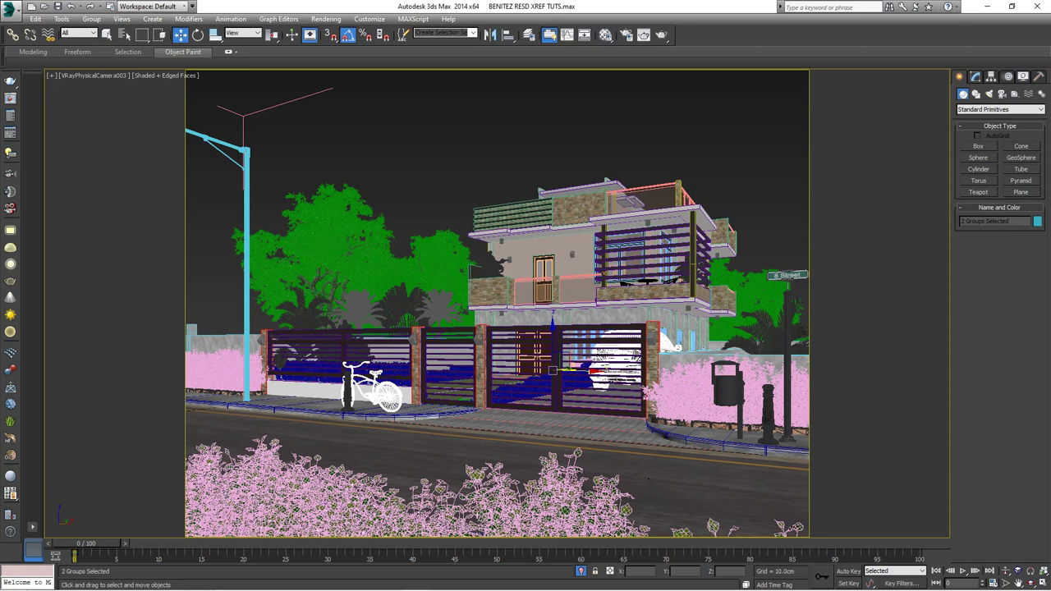
Save only the selected car and bicycle to a separate file named CARS N BIKE and delete them from the scene
{"action": "left_click", "coordinate": [11, 8]}
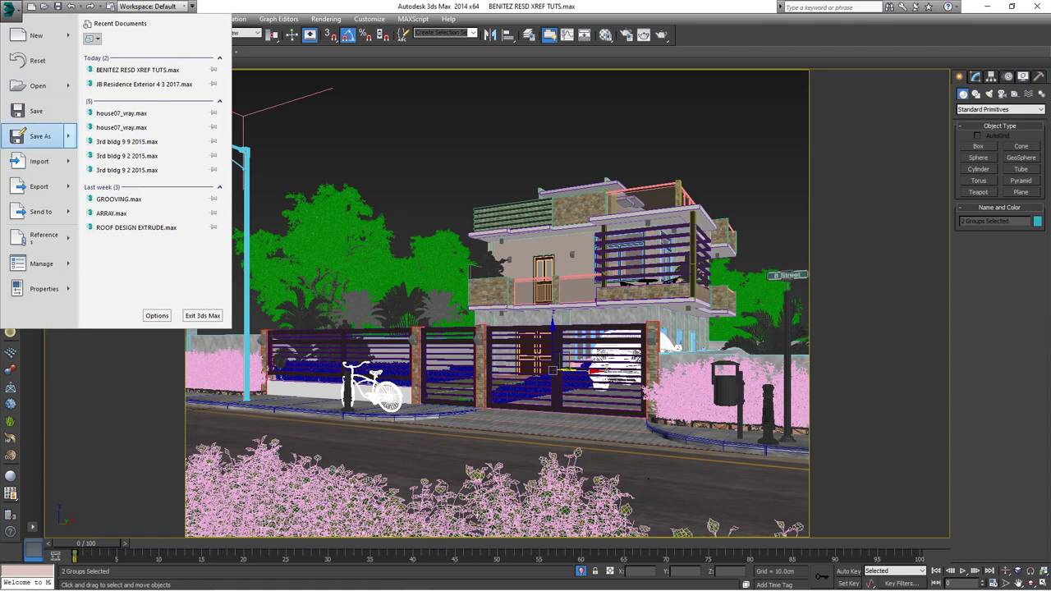
{"action": "mouse_move", "coordinate": [41, 136]}
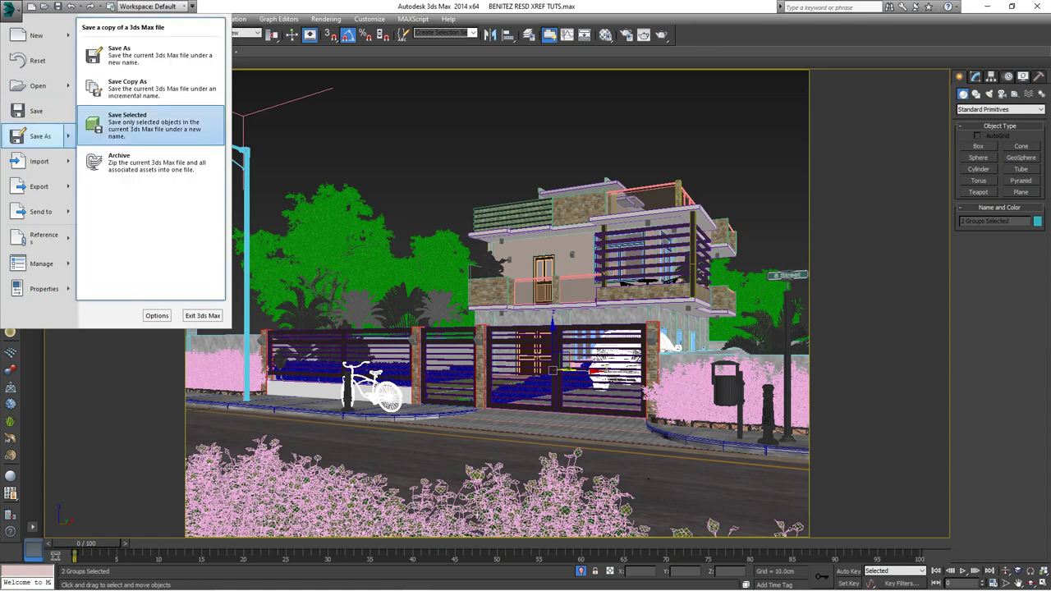
{"action": "left_click", "coordinate": [132, 123]}
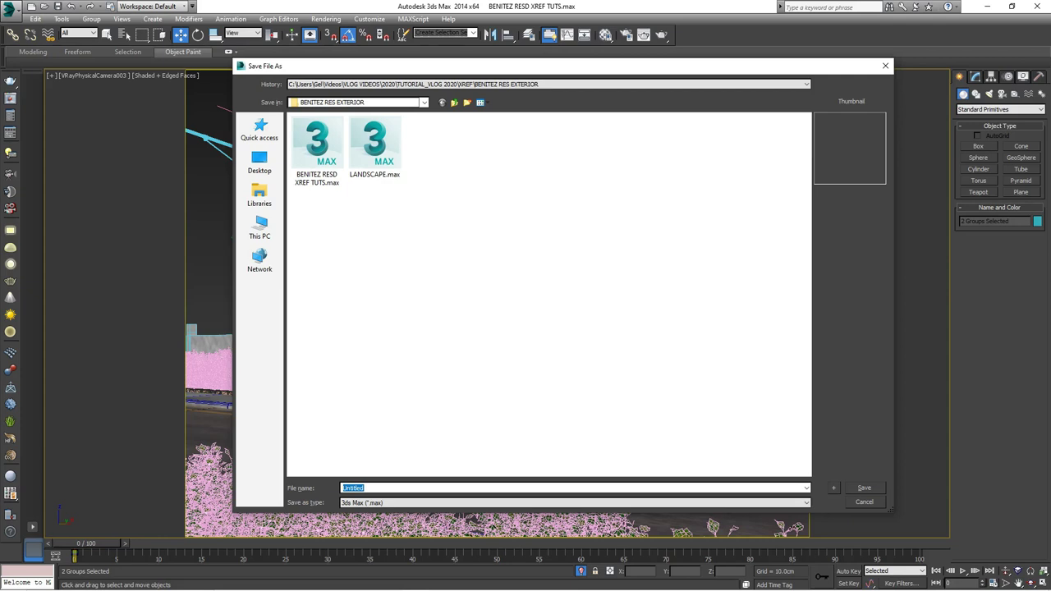
{"action": "type", "text": "CARS N"}
{"action": "key", "text": "BackSpace"}
{"action": "key", "text": "BackSpace"}
{"action": "type", "text": "N BIKE"}
{"action": "key", "text": "Return"}
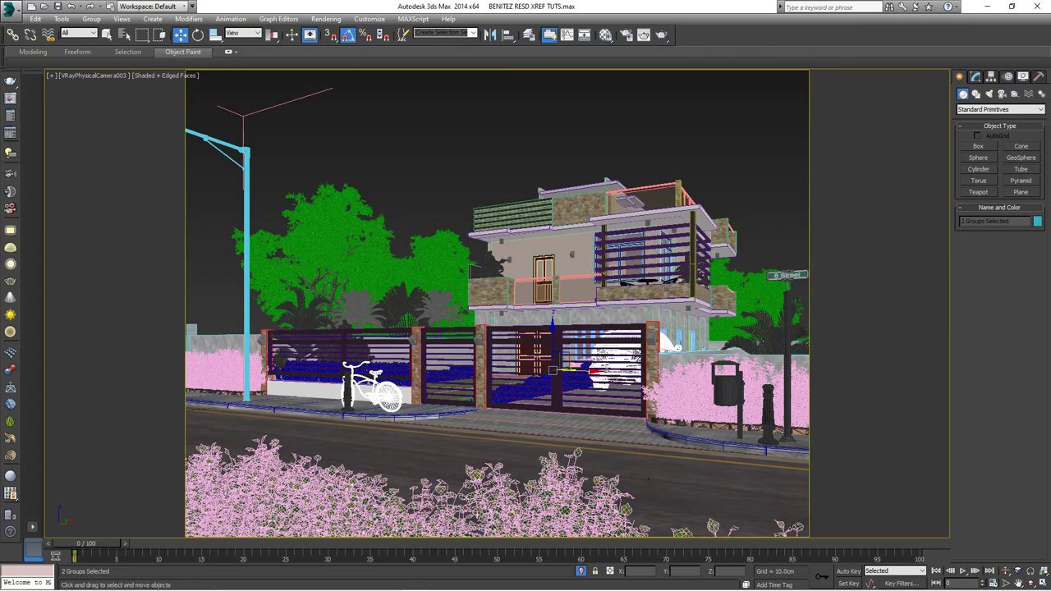
{"action": "key", "text": "Delete"}
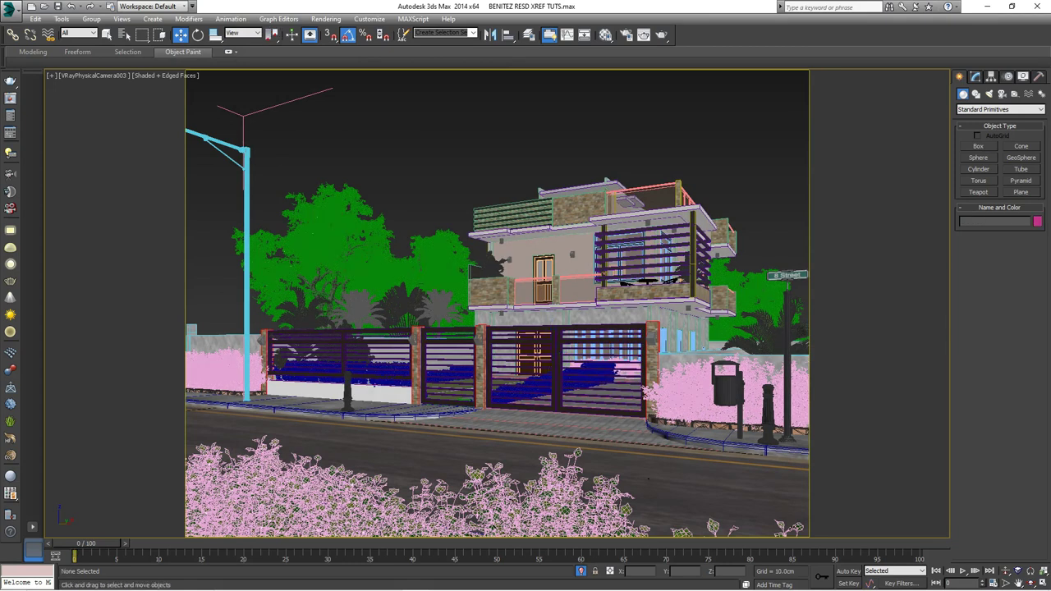
Add CAR N BIKE.max to the scene as an XRef scene, opening it despite the missing DLL
{"action": "left_click", "coordinate": [11, 10]}
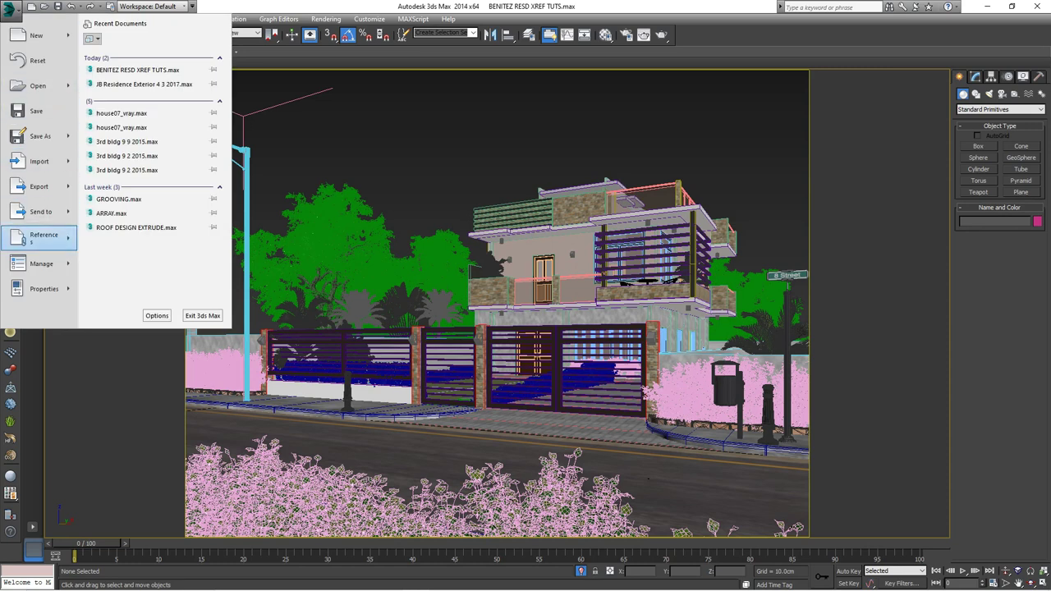
{"action": "mouse_move", "coordinate": [23, 238]}
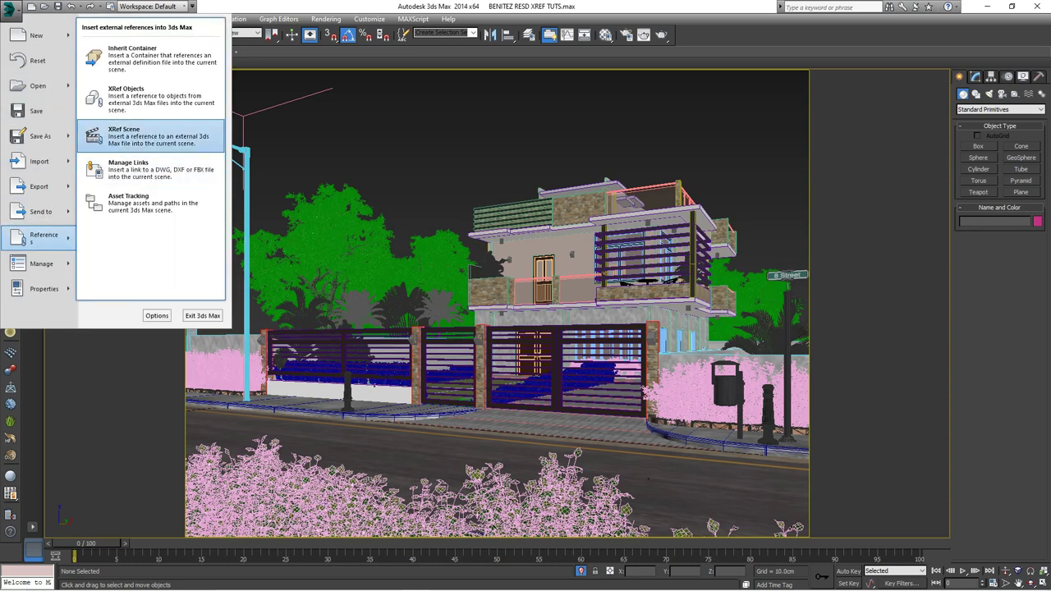
{"action": "left_click", "coordinate": [131, 136]}
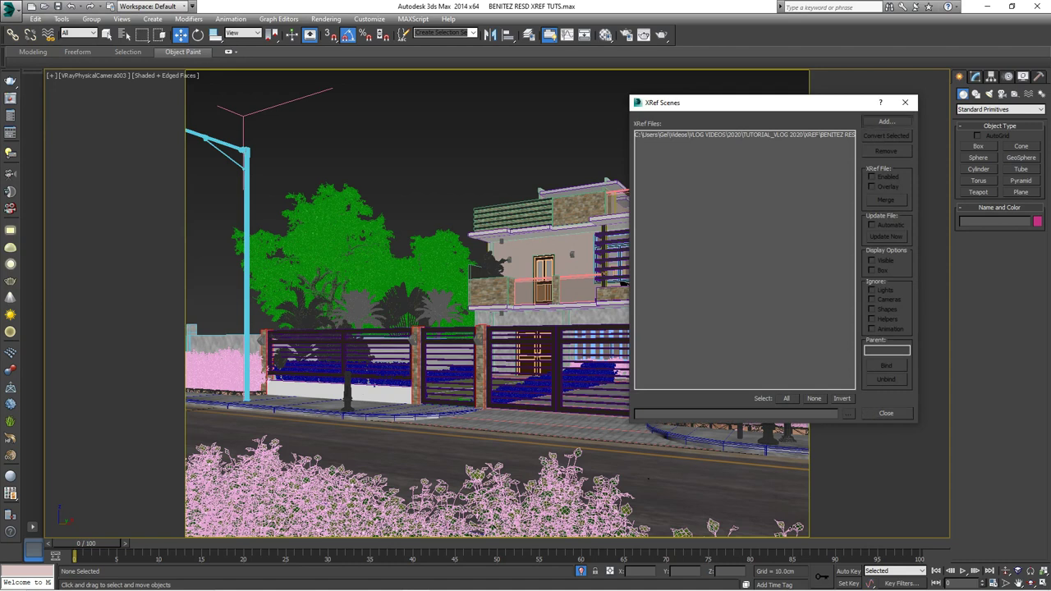
{"action": "left_click", "coordinate": [885, 121]}
{"action": "left_click", "coordinate": [374, 146]}
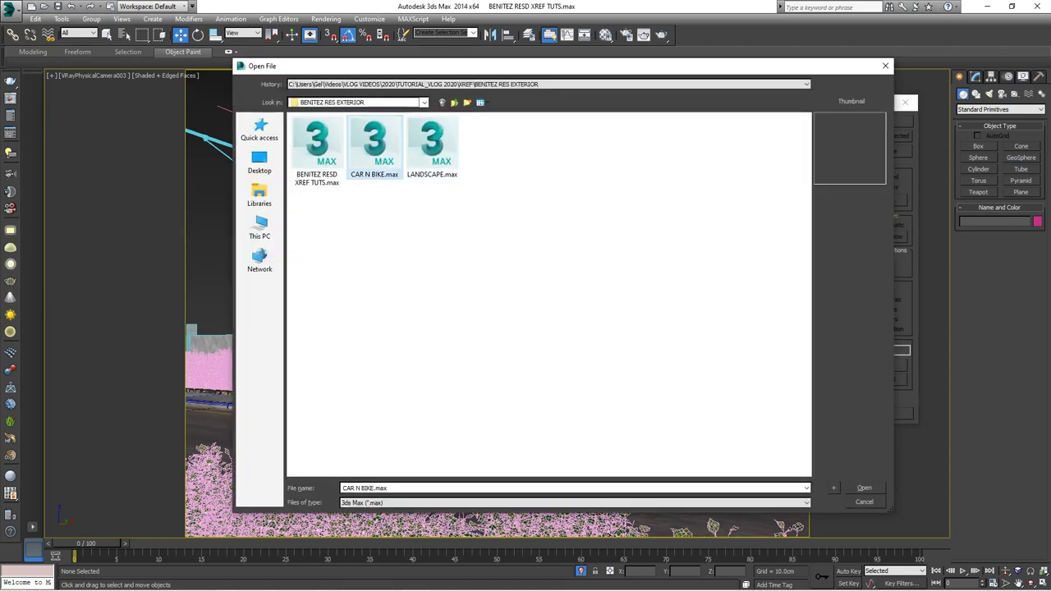
{"action": "key", "text": "Return"}
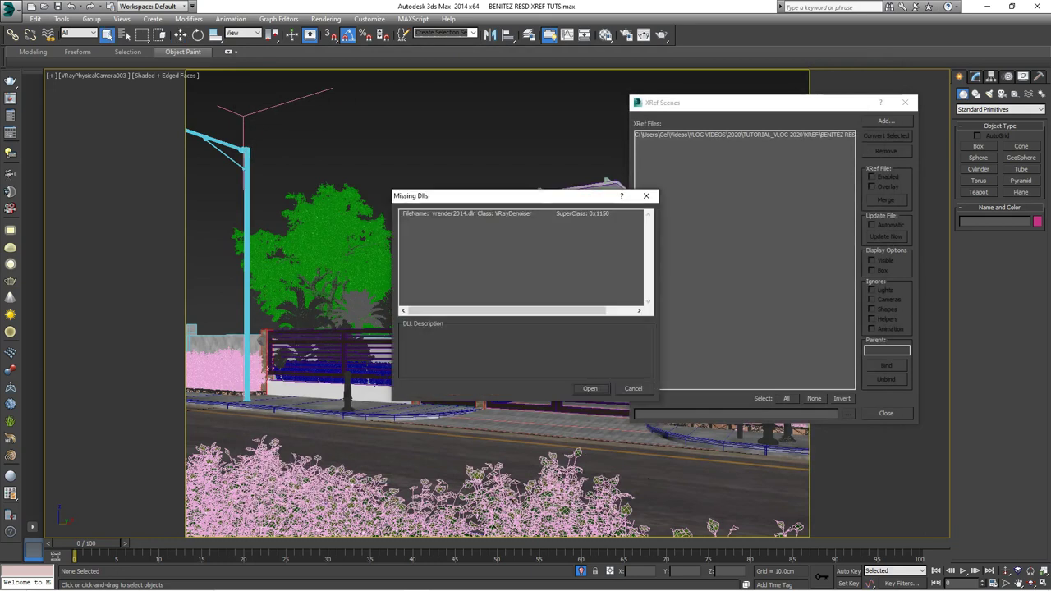
{"action": "left_click", "coordinate": [589, 389]}
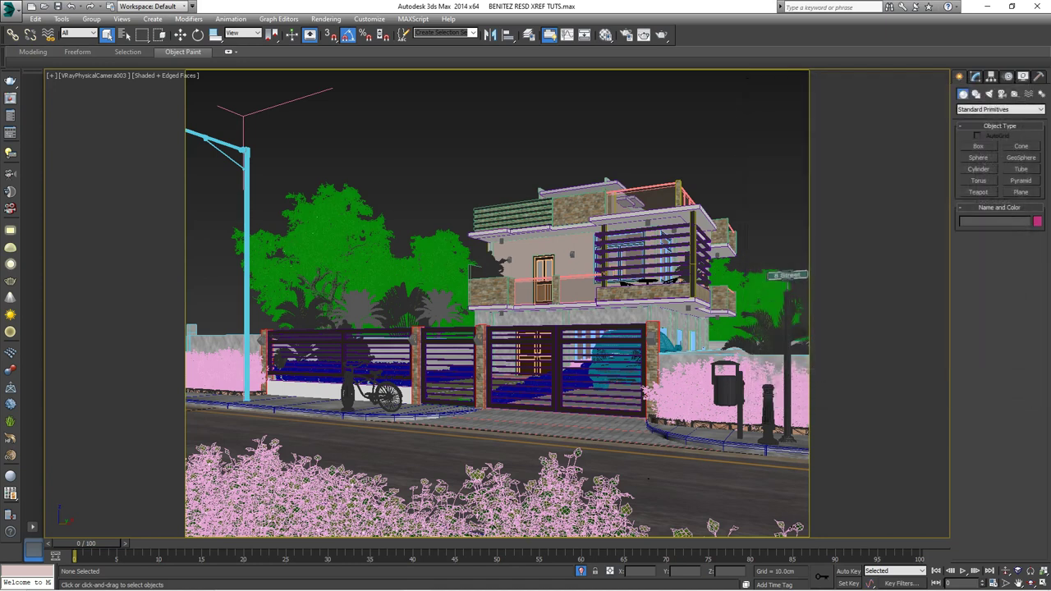
{"action": "right_click", "coordinate": [699, 106]}
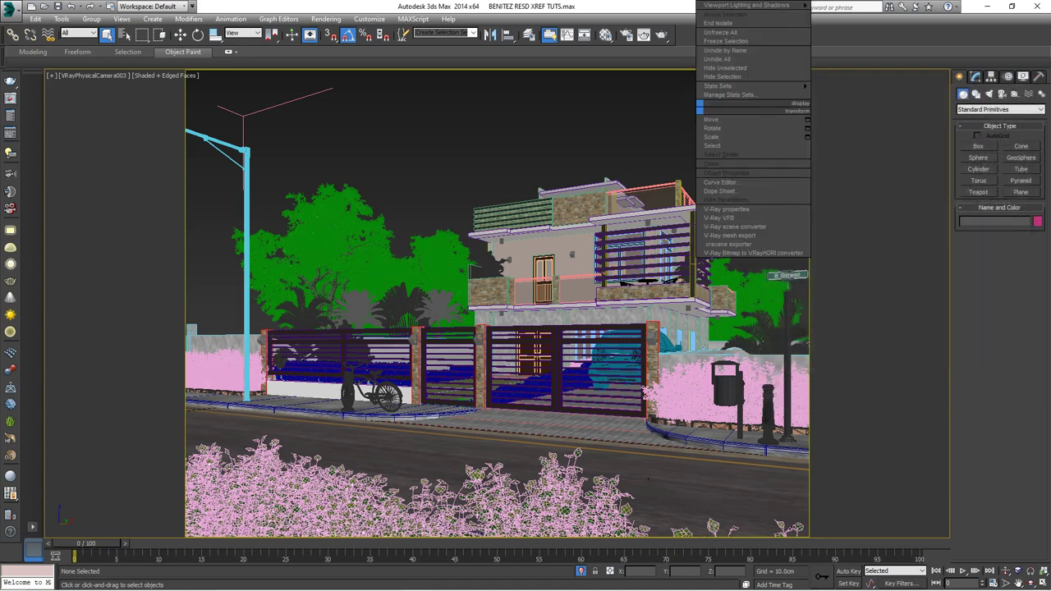
{"action": "key", "text": "Escape"}
{"action": "left_click", "coordinate": [631, 264]}
{"action": "key", "text": "w"}
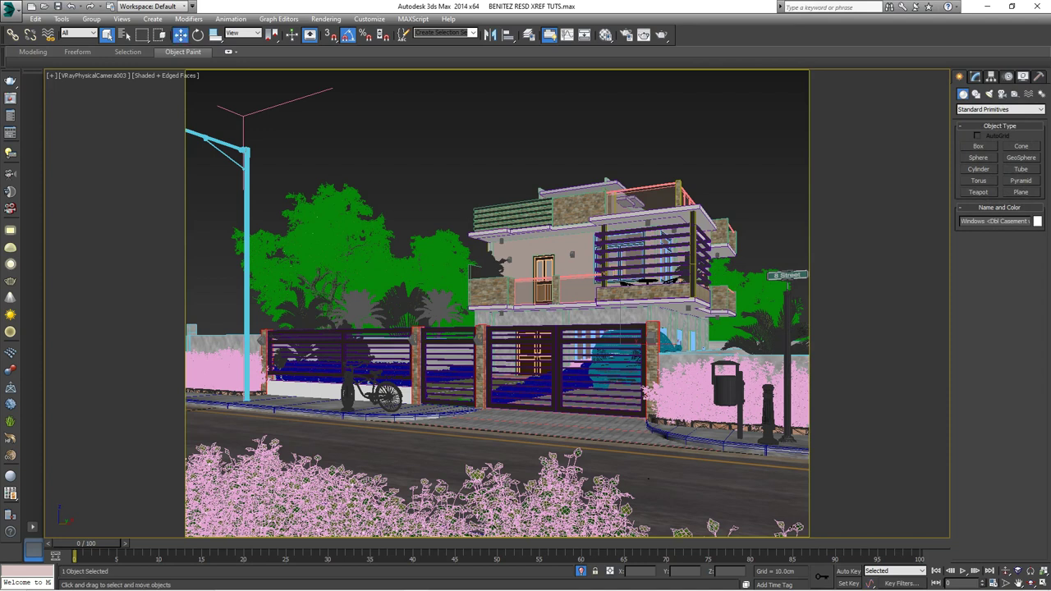
{"action": "key", "text": "ctrl+d"}
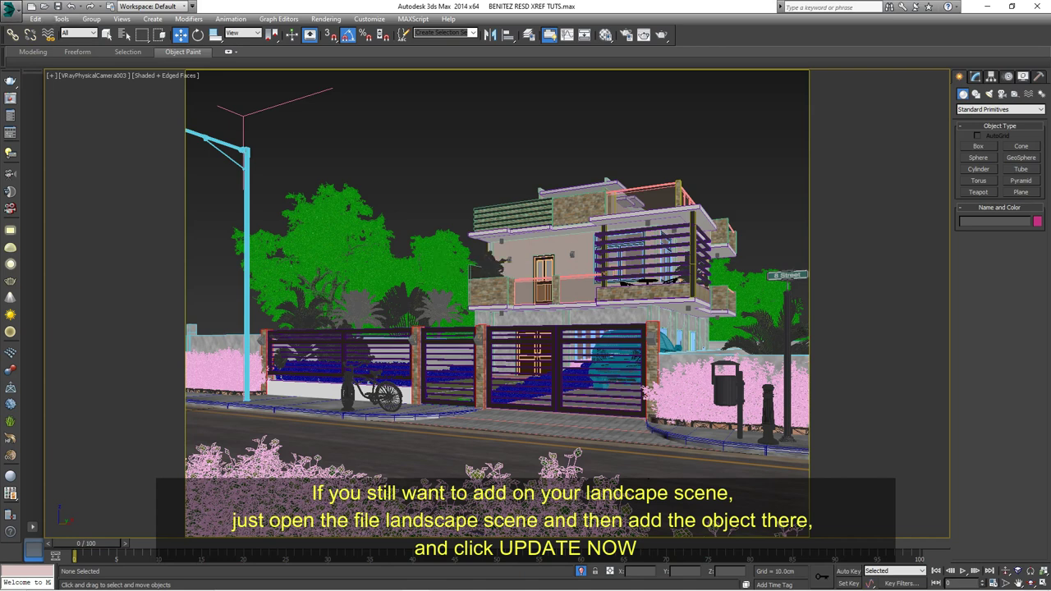
Reopen the XRef Scenes window and widen it to show the full paths of the referenced files
{"action": "left_click", "coordinate": [10, 7]}
{"action": "mouse_move", "coordinate": [22, 240]}
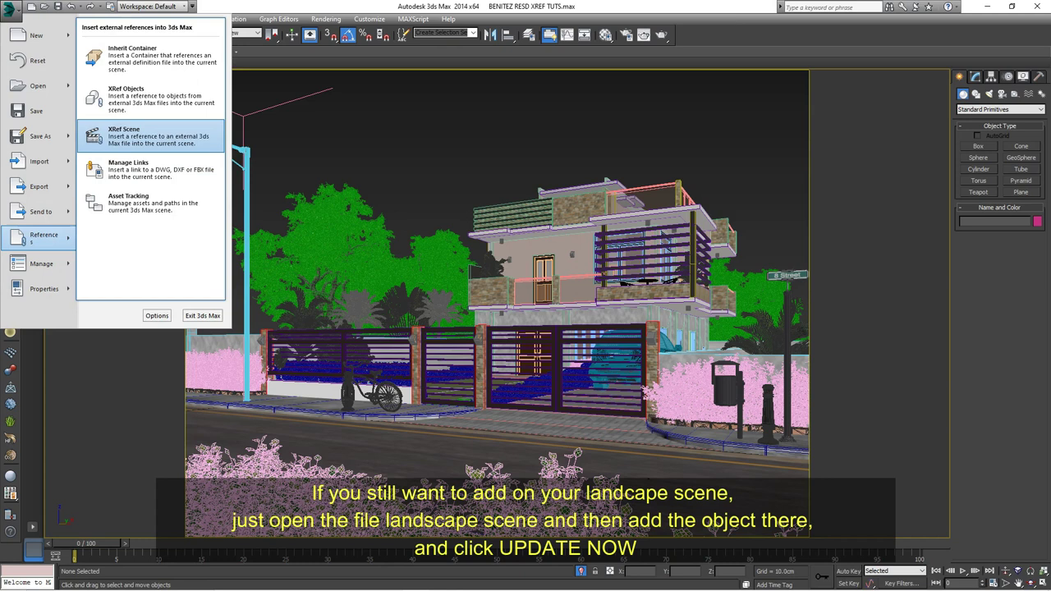
{"action": "left_click", "coordinate": [123, 136]}
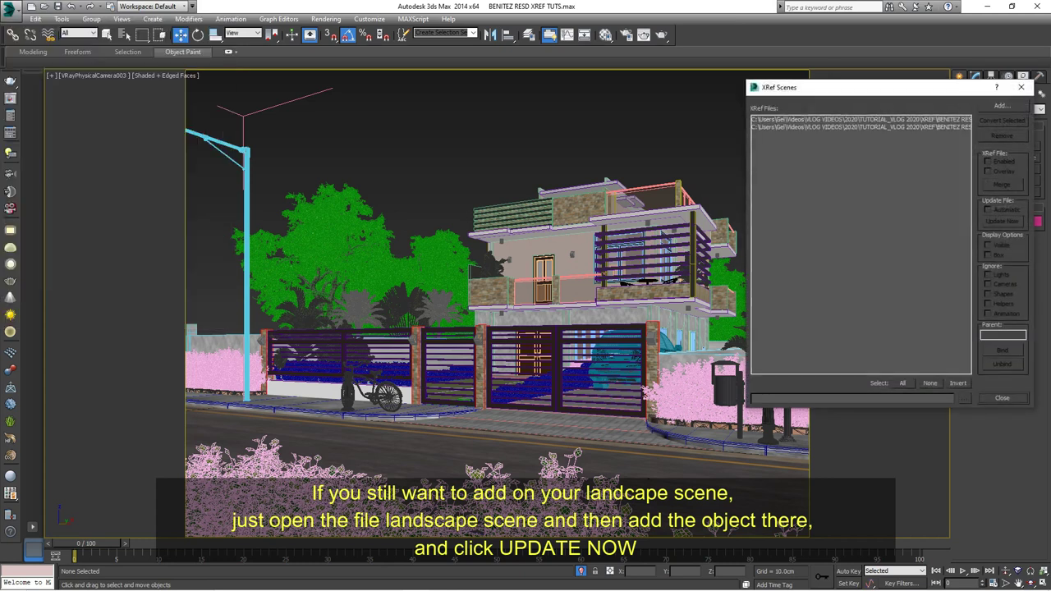
{"action": "left_click_drag", "start_coordinate": [871, 87], "coordinate": [792, 85]}
{"action": "left_click", "coordinate": [780, 116]}
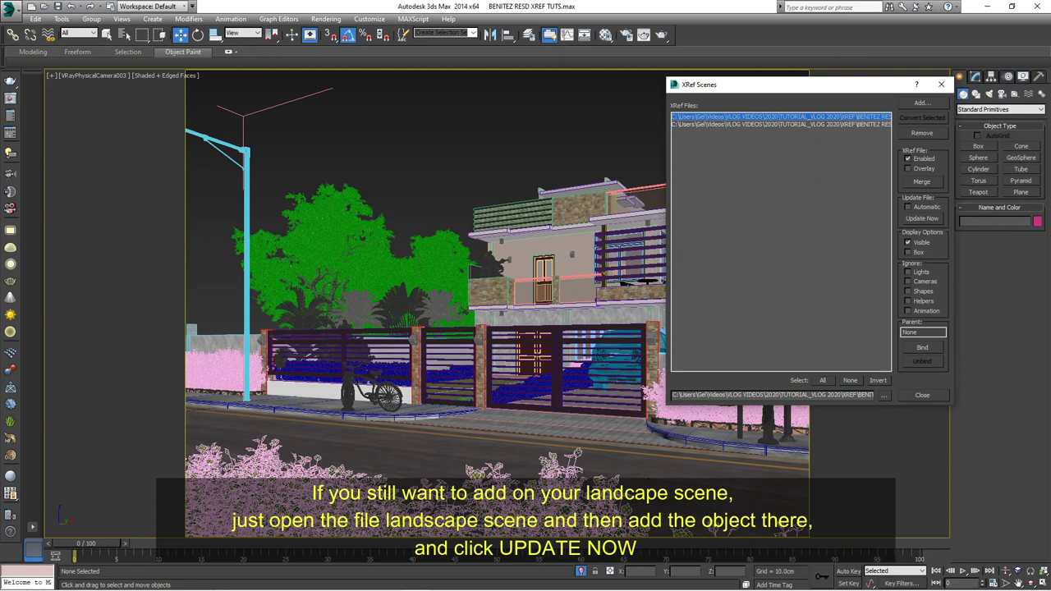
{"action": "left_click_drag", "start_coordinate": [667, 268], "coordinate": [492, 269]}
Turn on automatic updating for the LANDSCAPE.max XRef and close the XRef Scenes window
{"action": "left_click", "coordinate": [738, 125]}
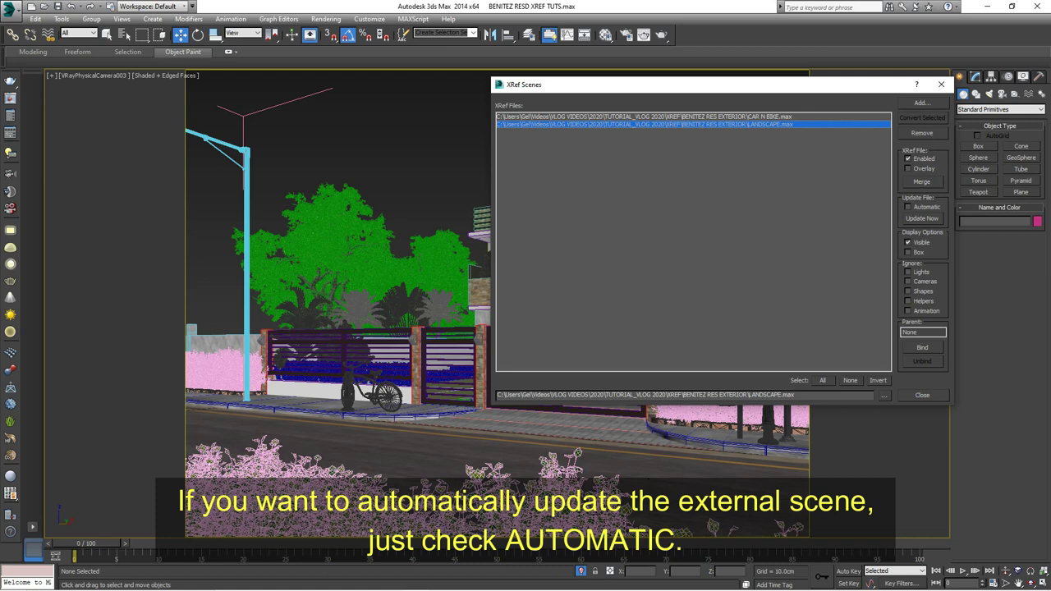
{"action": "left_click", "coordinate": [908, 207]}
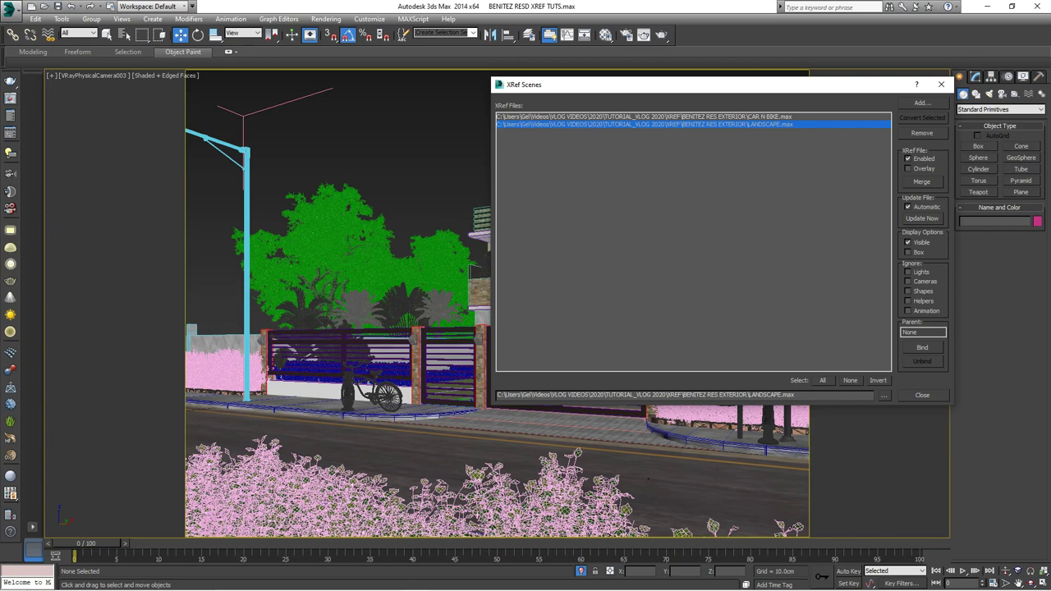
{"action": "key", "text": "Escape"}
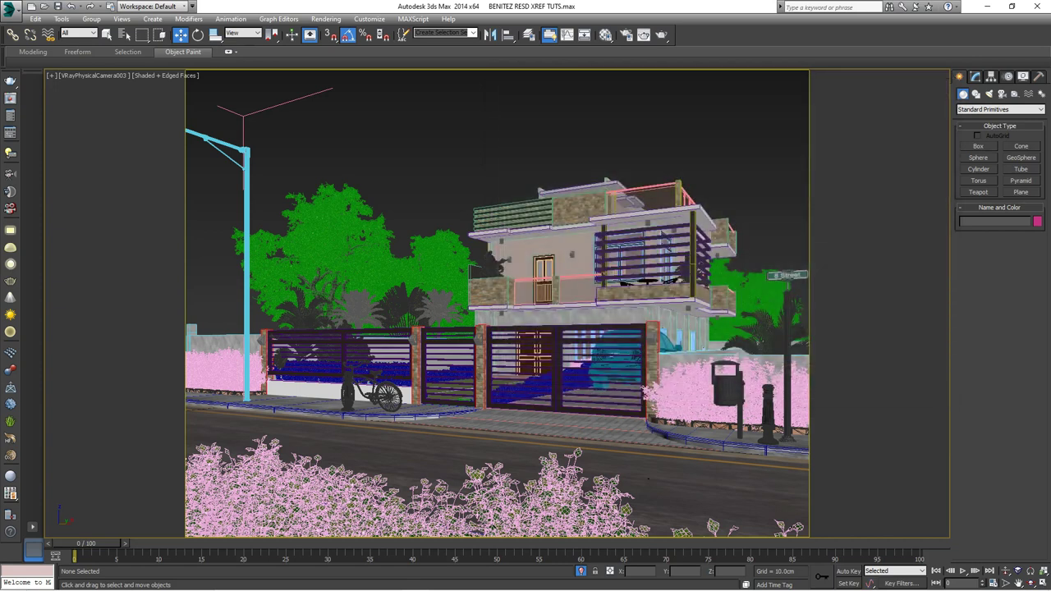
Start a V-Ray render of the house exterior from the current camera view
{"action": "left_click", "coordinate": [661, 35]}
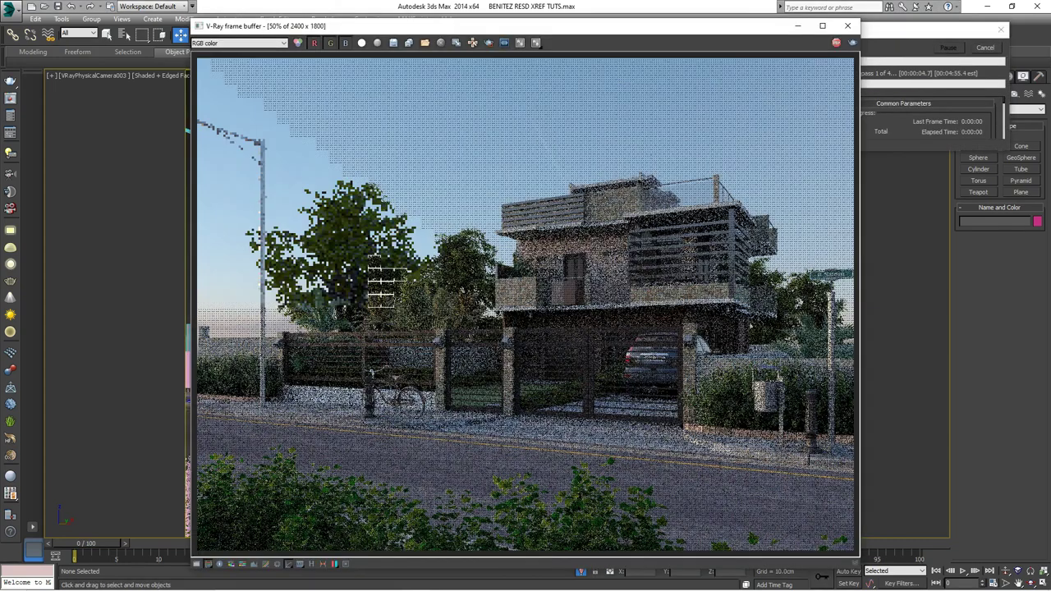